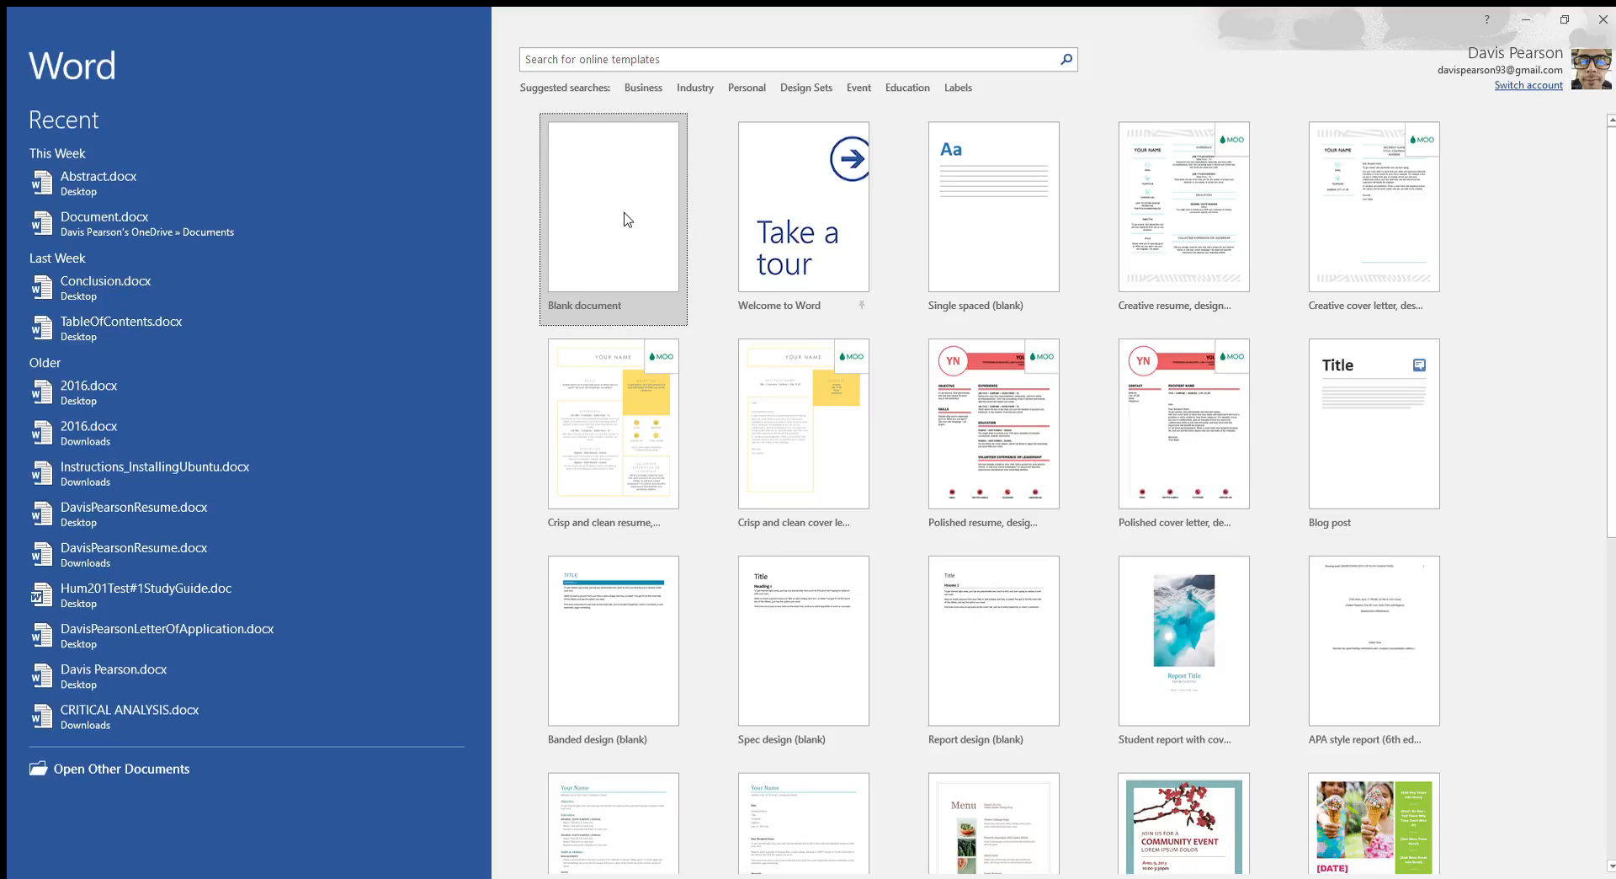
- Create a blank document and list Title, Introduction, Body three times, Conclusion and References on separate lines
left_click(624, 219)
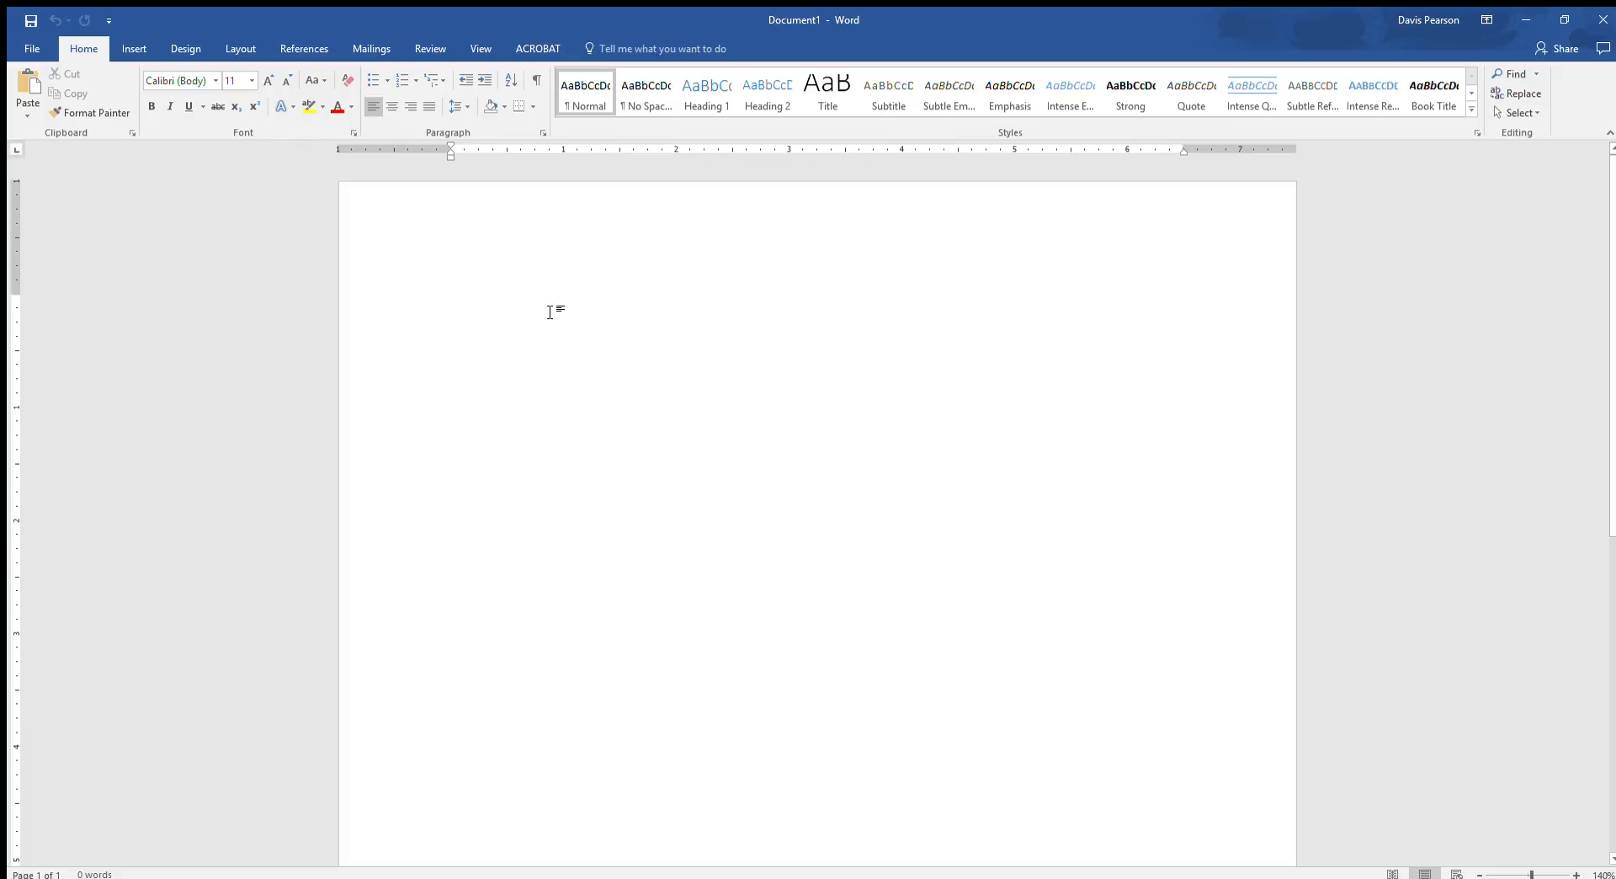
type("Titl")
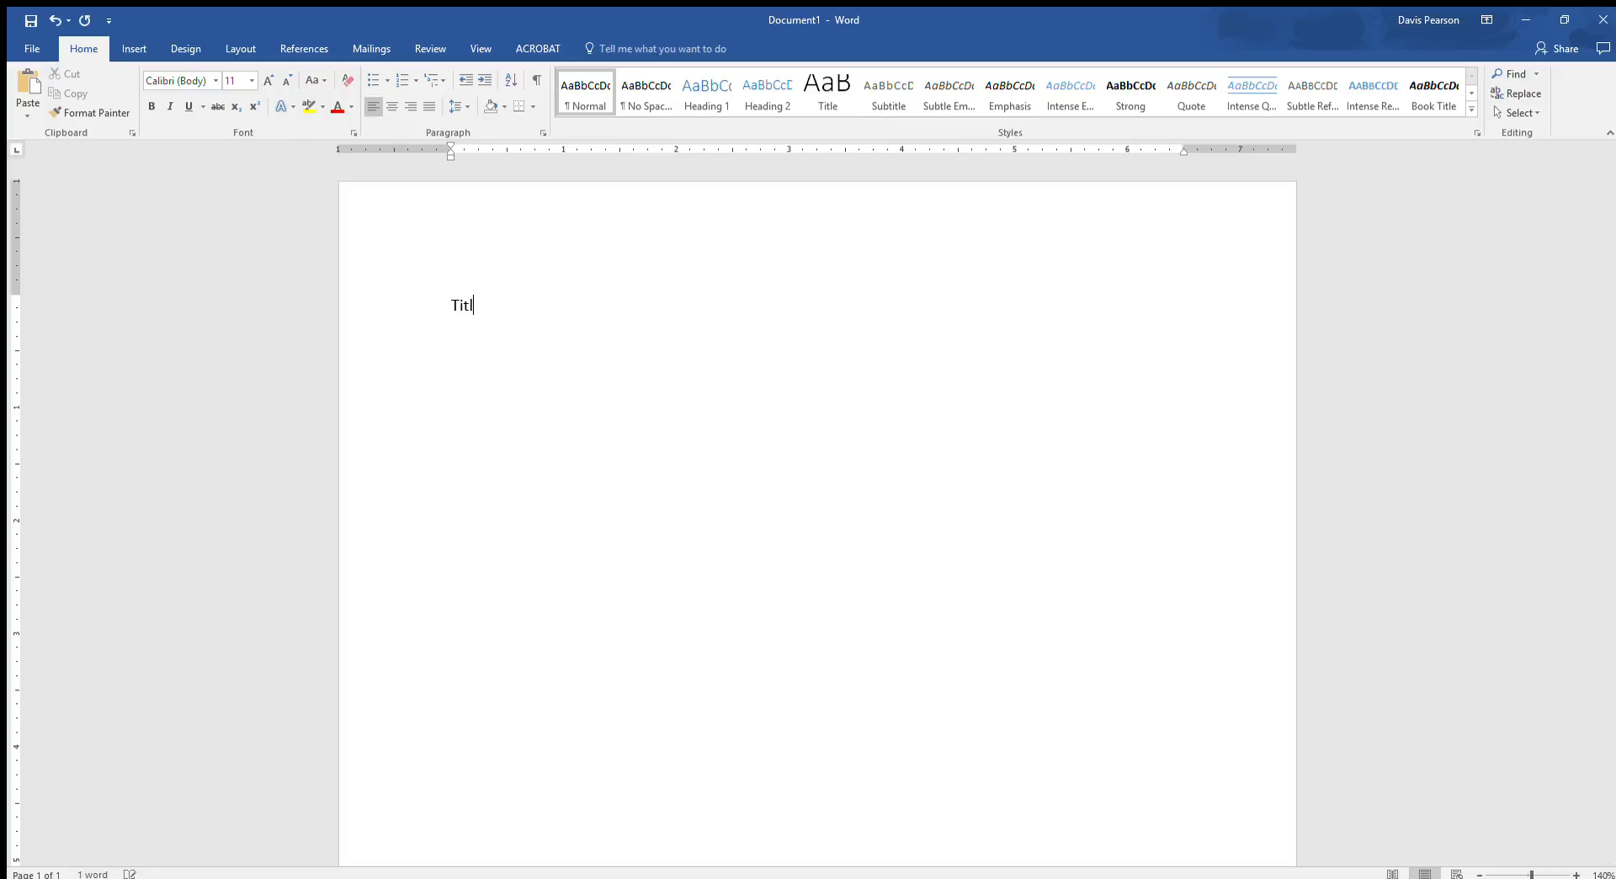
type("e Introduction")
key("Return")
type("Body Body")
key("Return")
type("Body")
key("Return")
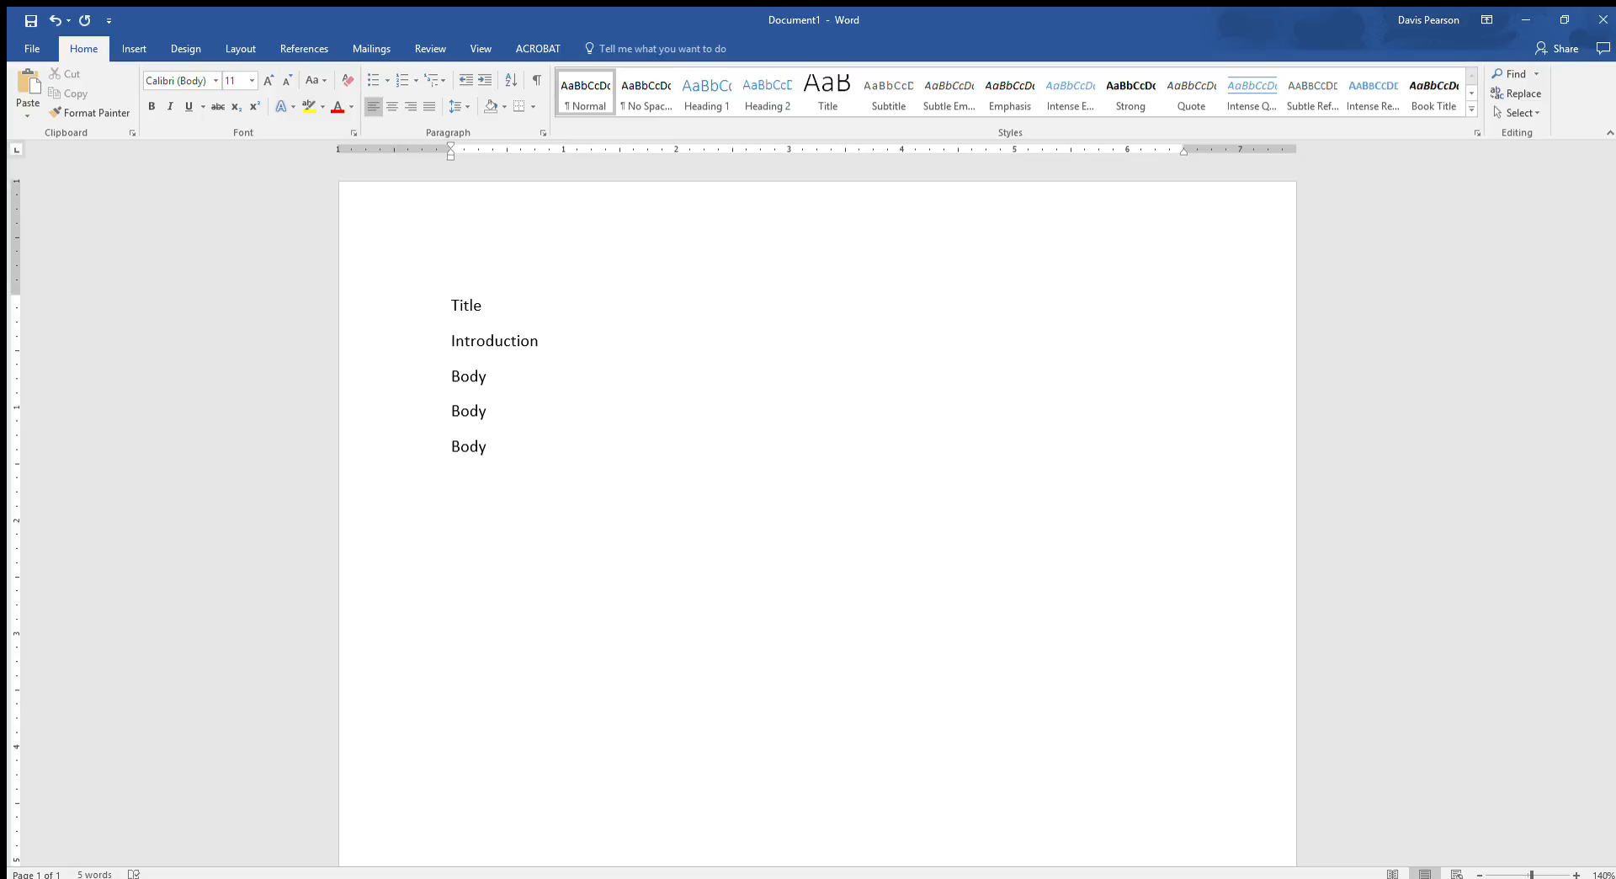
type("Conclusion ")
type("Referenc")
type("es")
- Append the page numbers 1 through 7 to the entries in order, from Title to References
left_click(637, 307)
type("1")
key("Down")
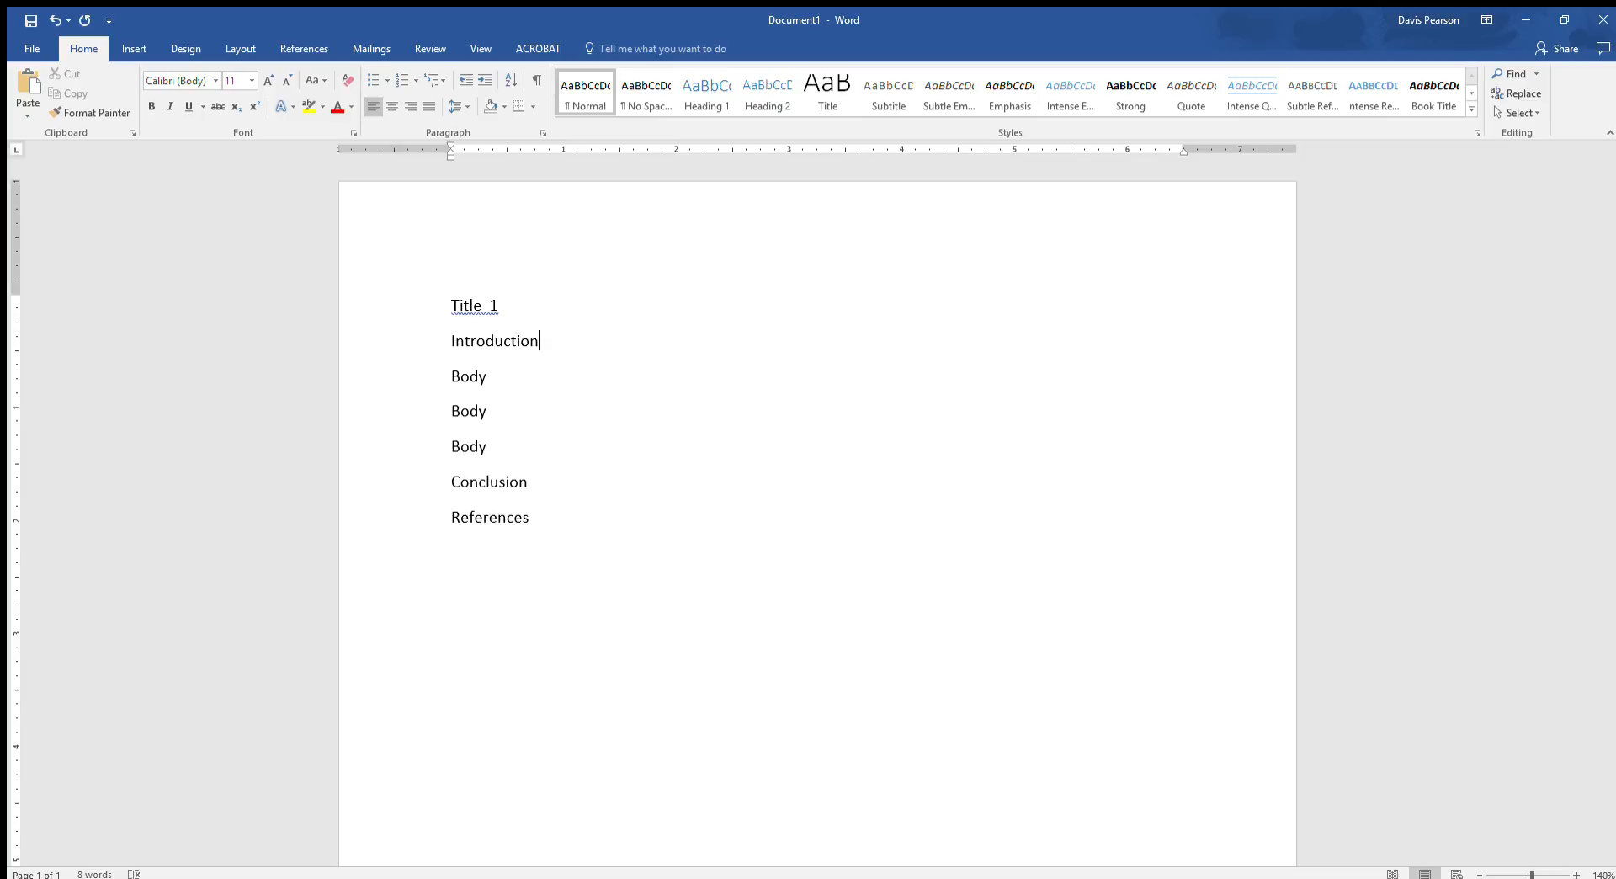
type("2")
key("Down")
type("3")
key("Down")
type("4")
key("Down")
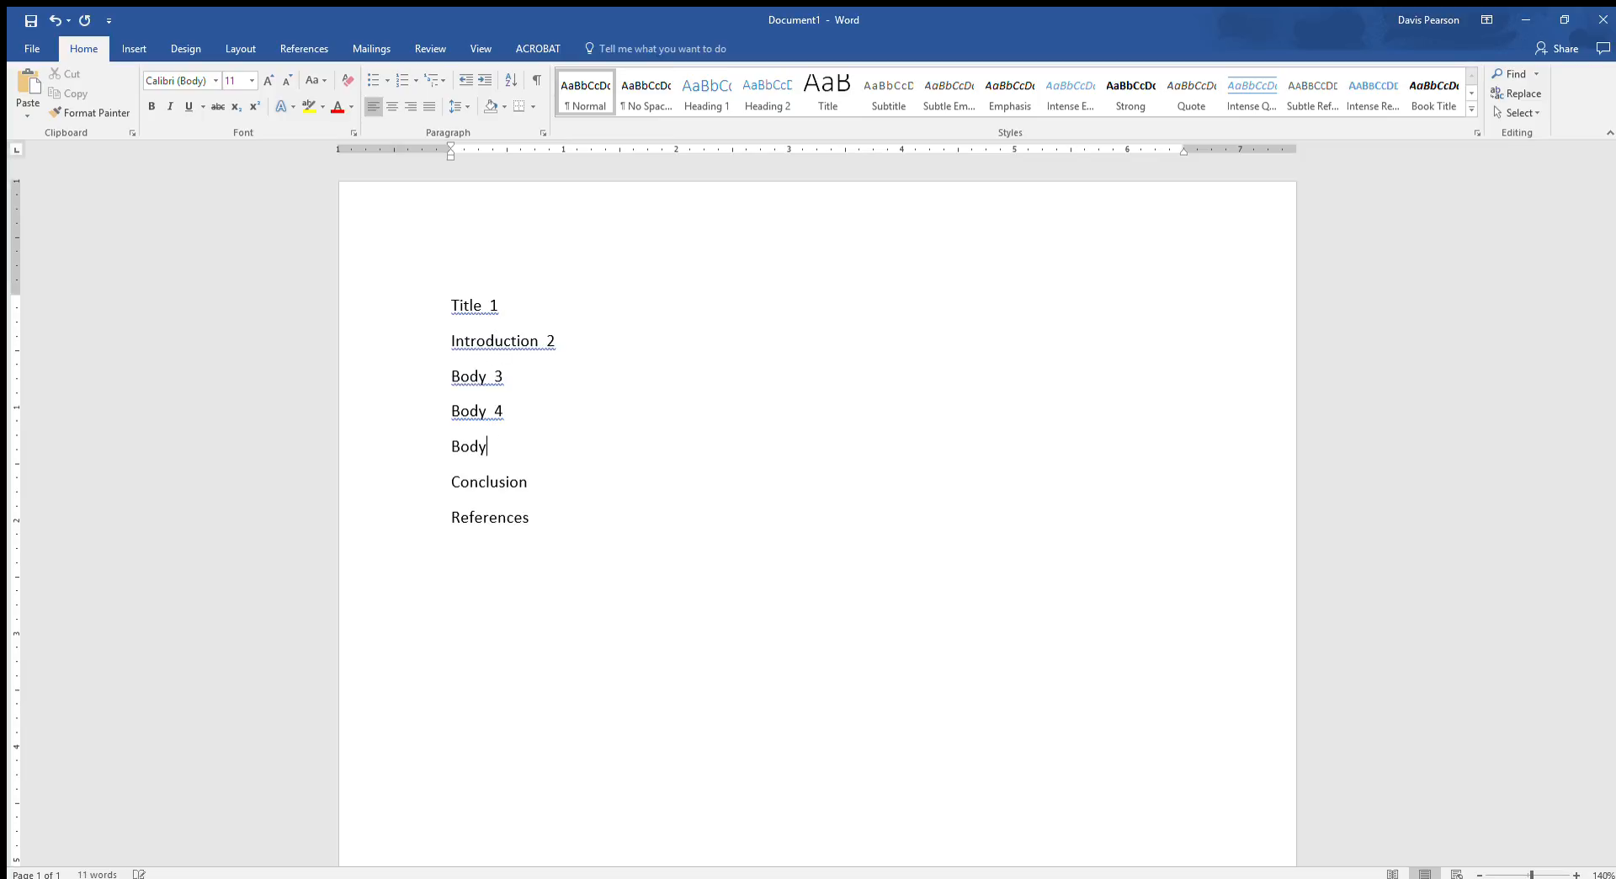
type("5")
type("6")
key("Down")
type("7")
key("shift+Left")
key("shift+Right")
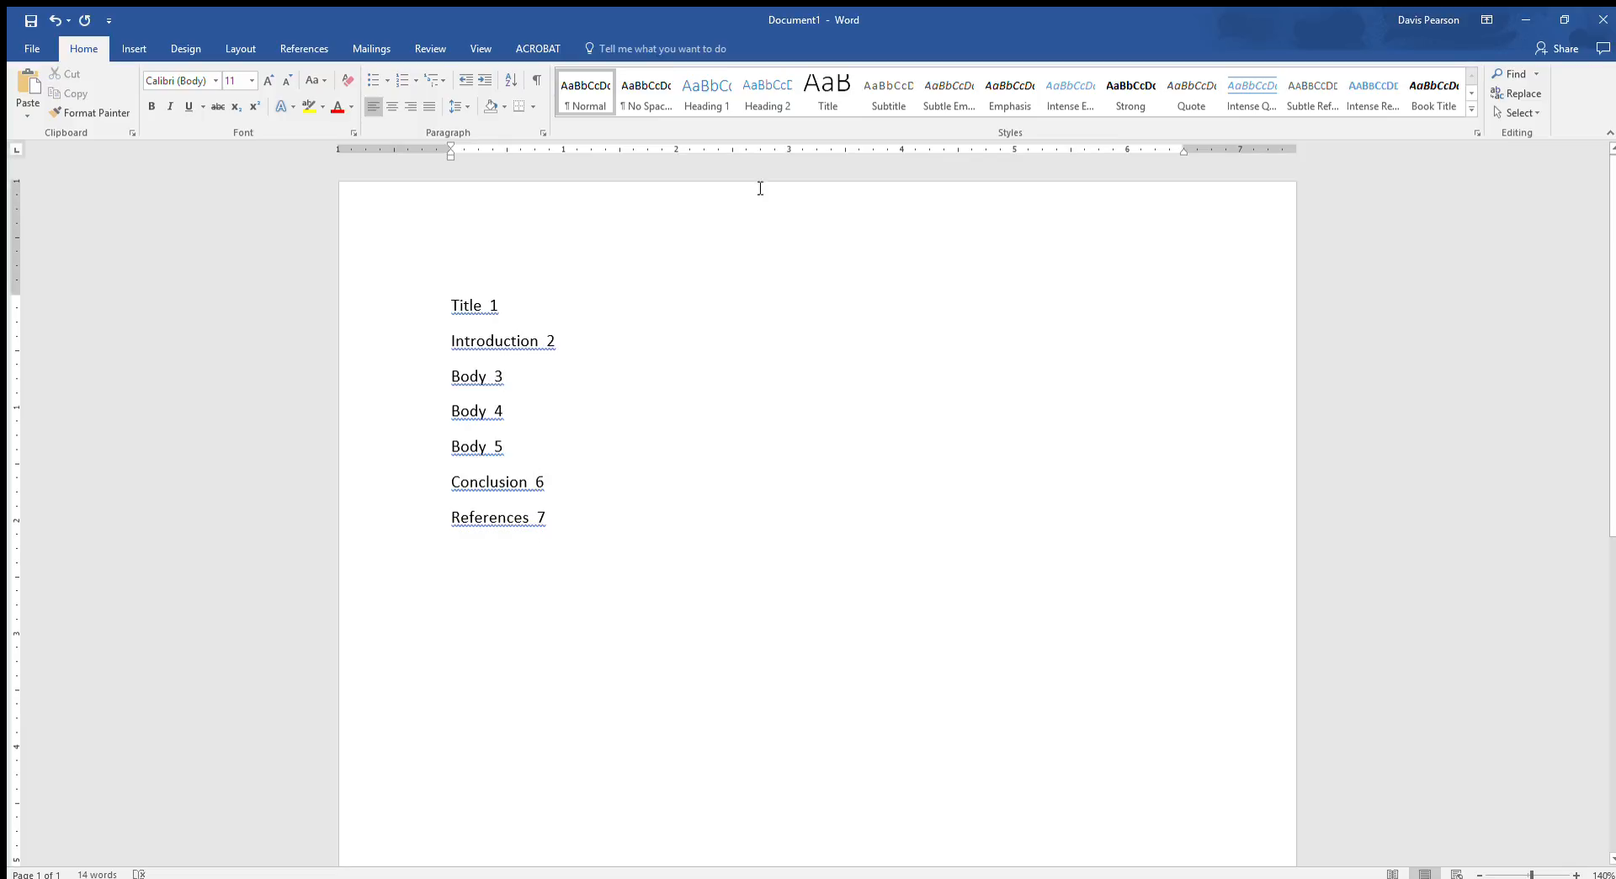
- Try out left tab stops on the Title line at about 2.4 and 4.2 inches, with the sample text "asdf" at each
left_click(790, 152)
type("asdf")
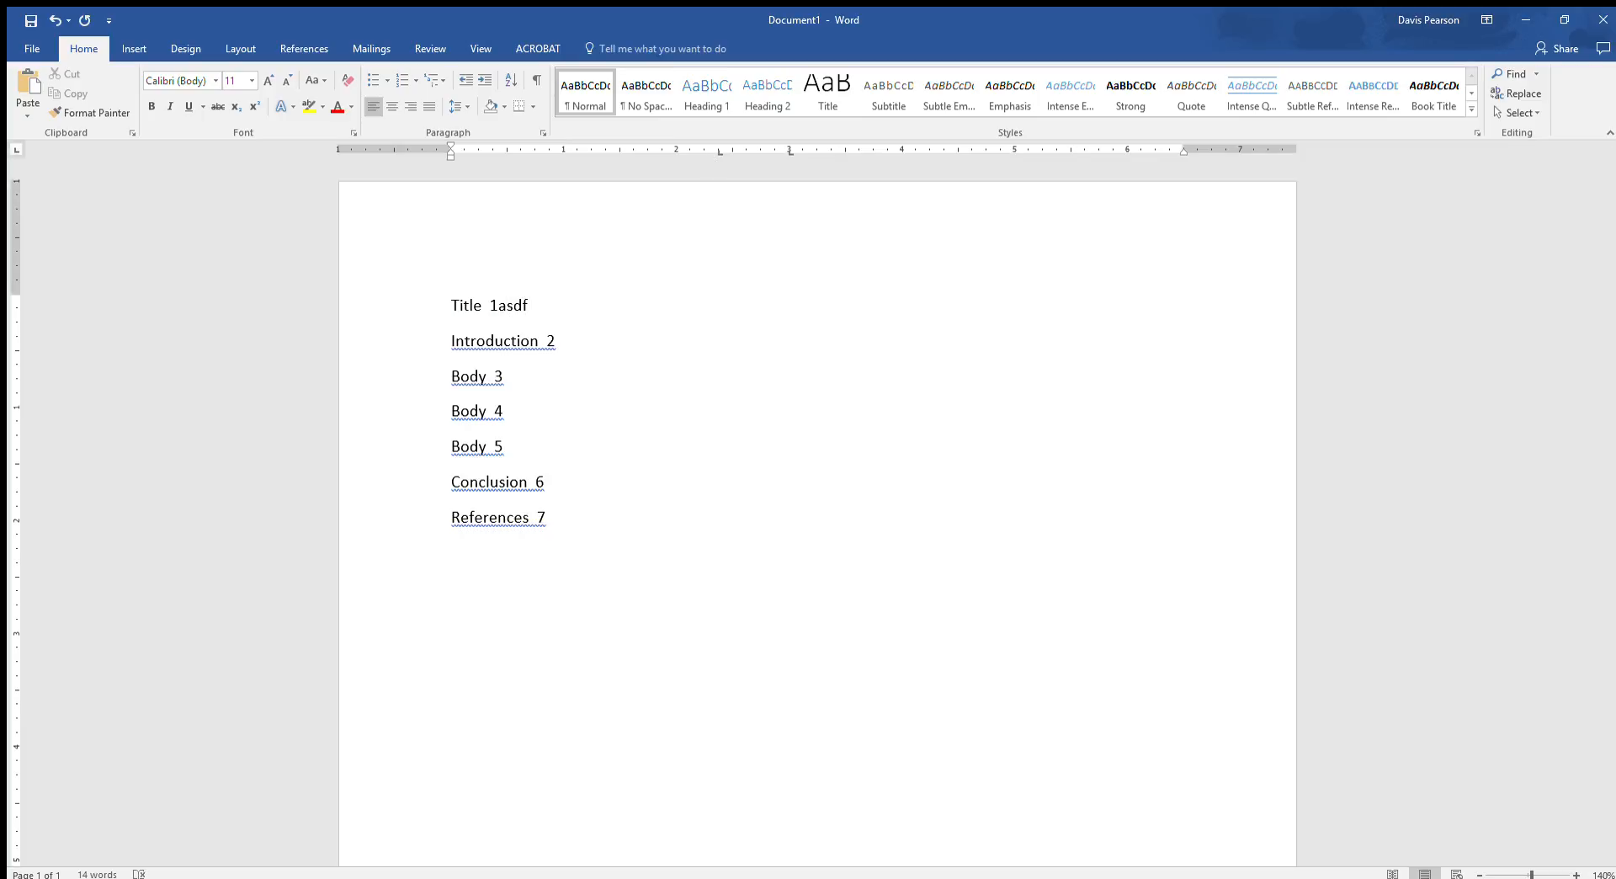
double_click(721, 304)
type("asdf")
left_click_drag(789, 152, 916, 142)
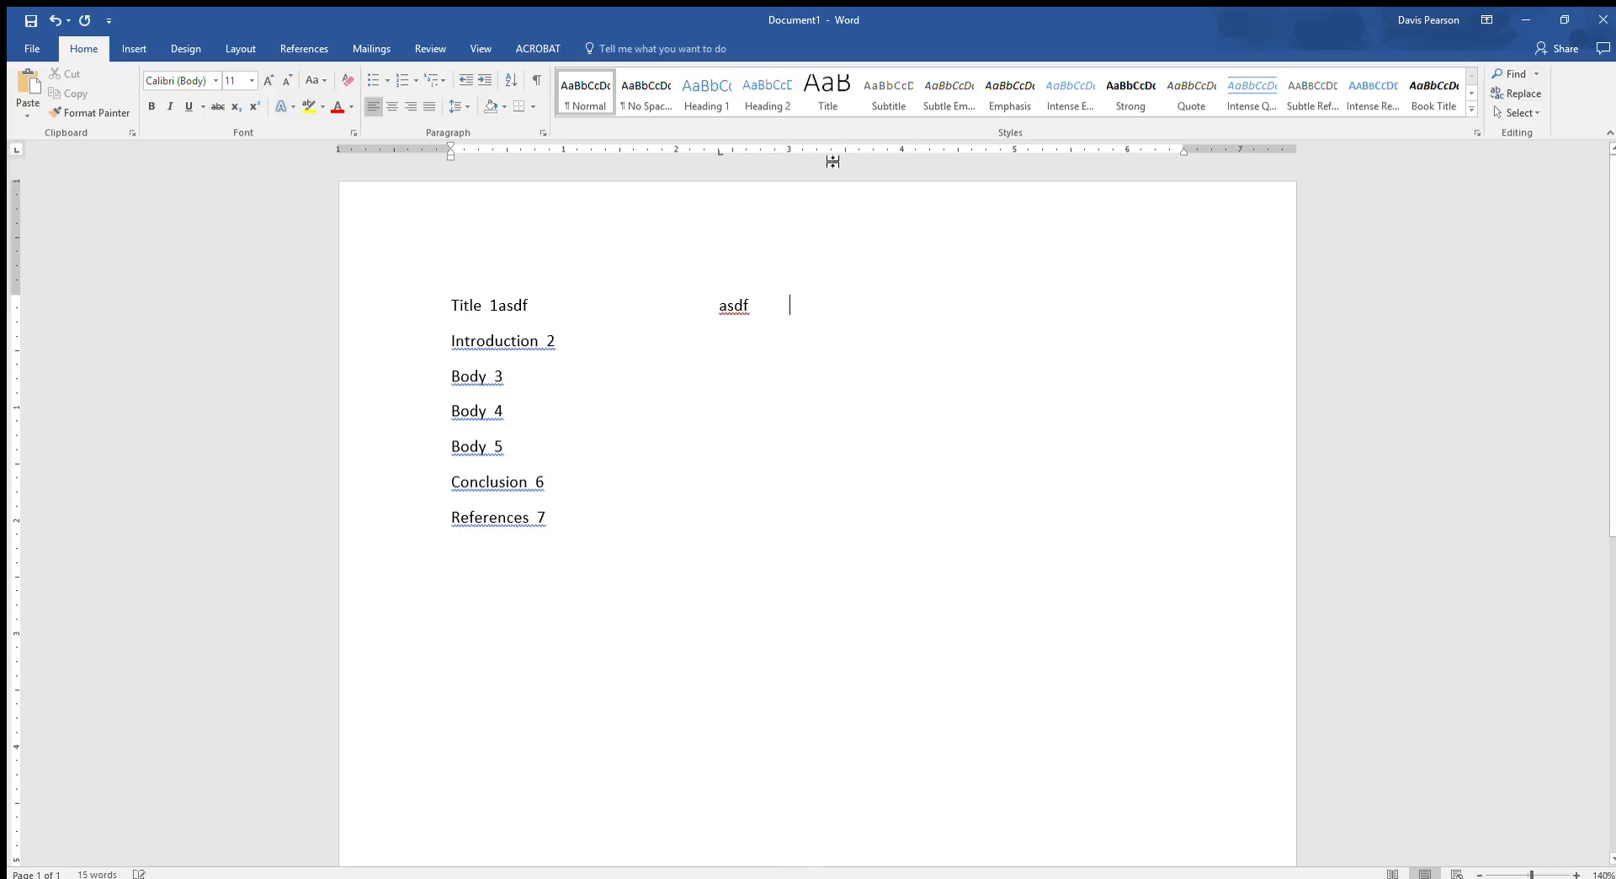
left_click(923, 152)
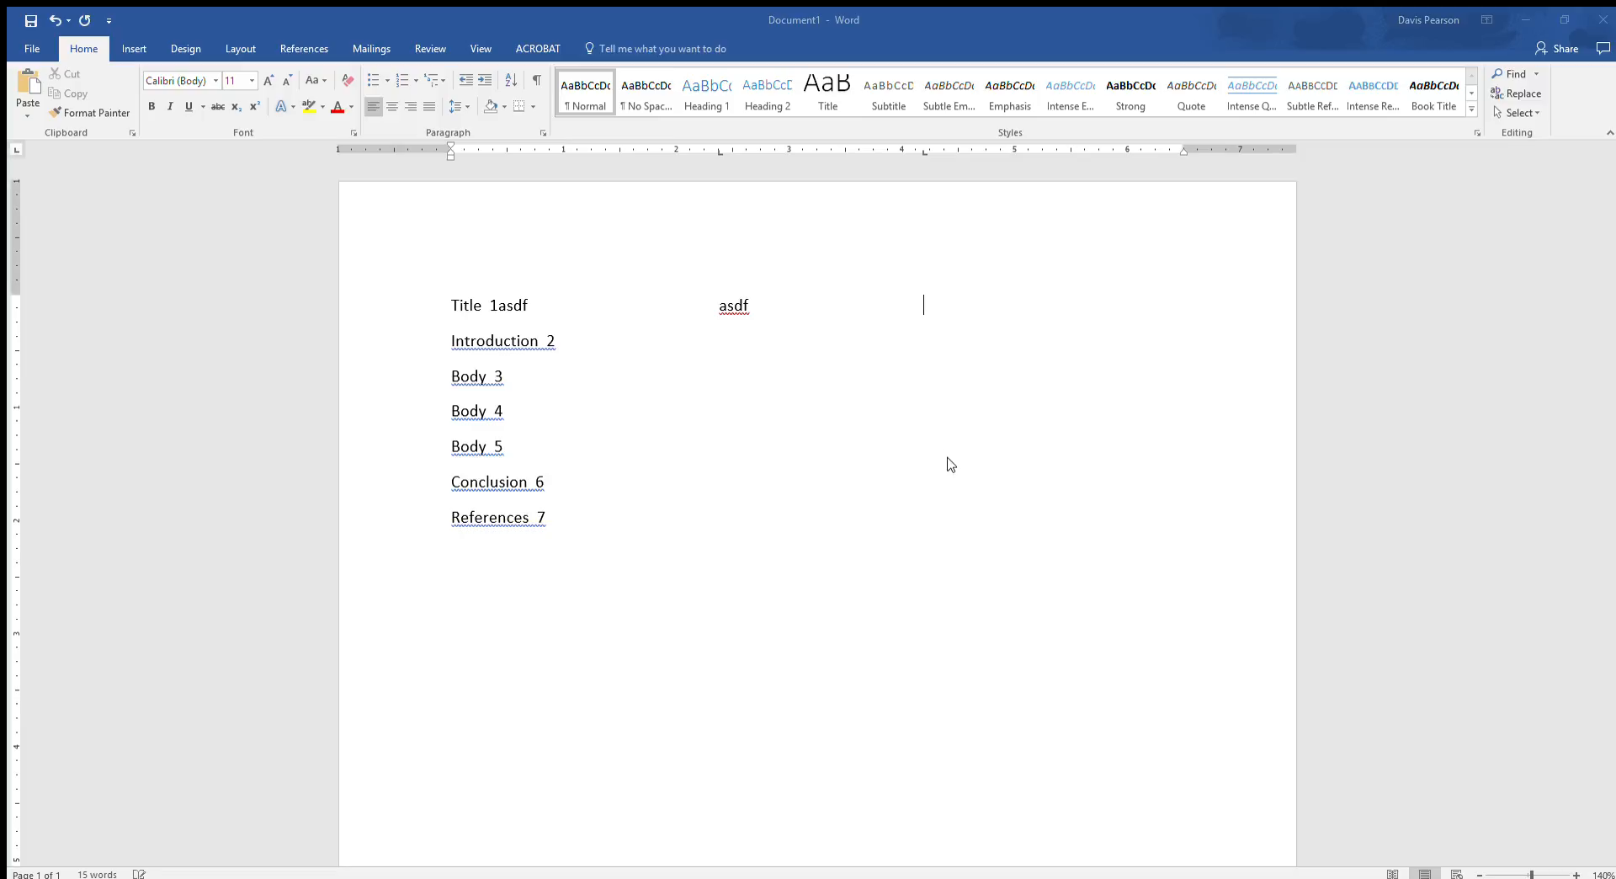
key("BackSpace")
type("asdf")
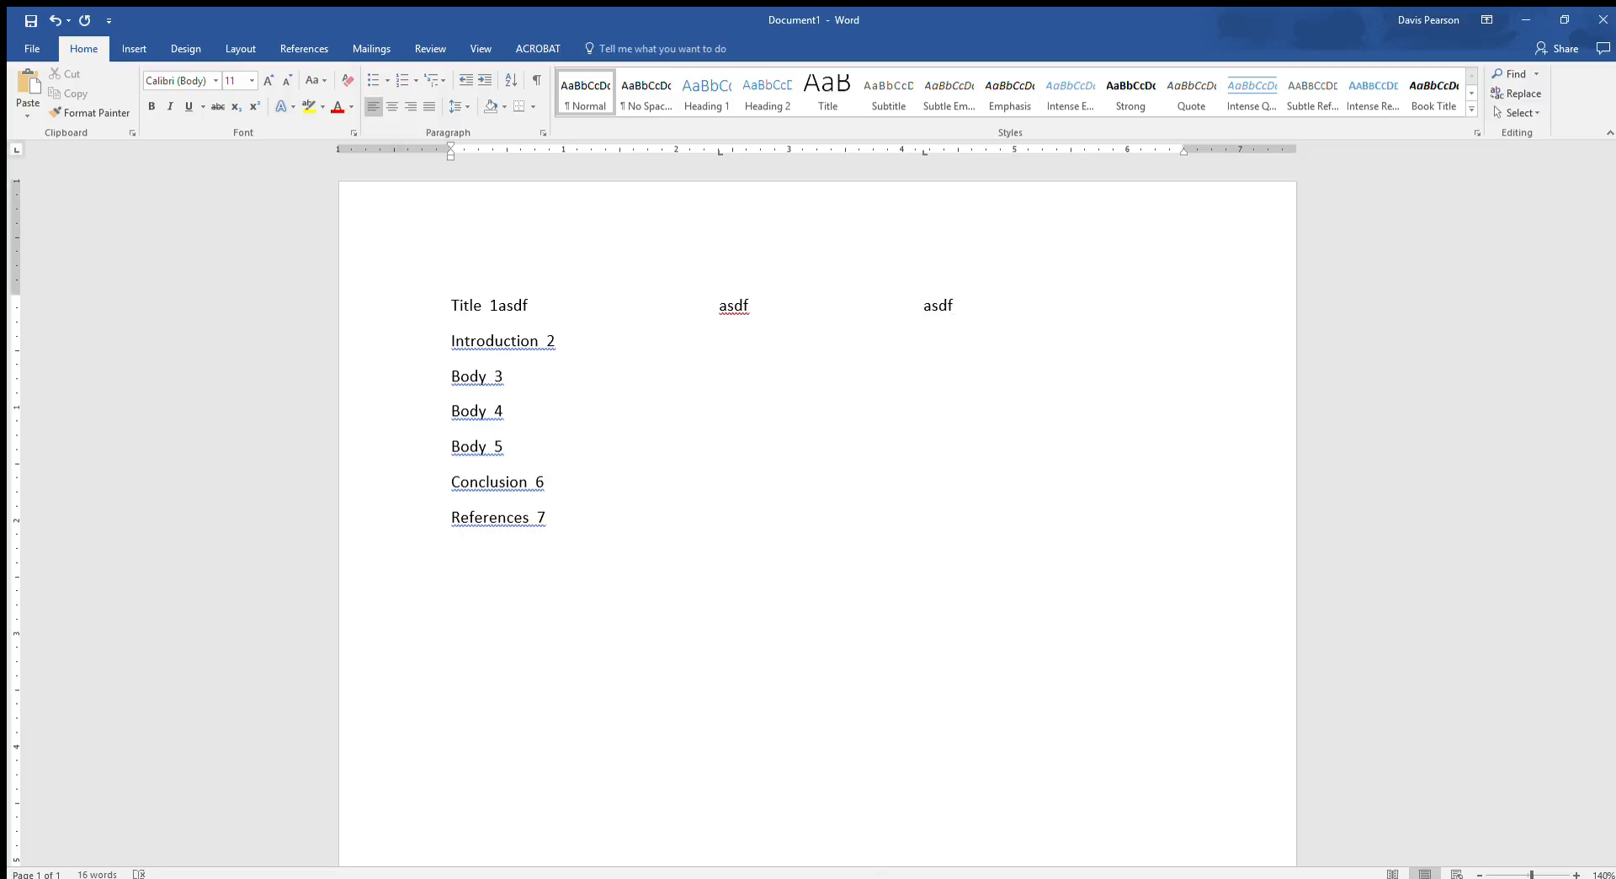
- Delete the "asdf" sample text from the Title line and clear the line's custom tab stops
key("ctrl+shift+Left")
key("ctrl+shift+Left")
key("ctrl+shift+Left")
key("ctrl+shift+Left")
key("ctrl+shift+Left")
key("ctrl+shift+Left")
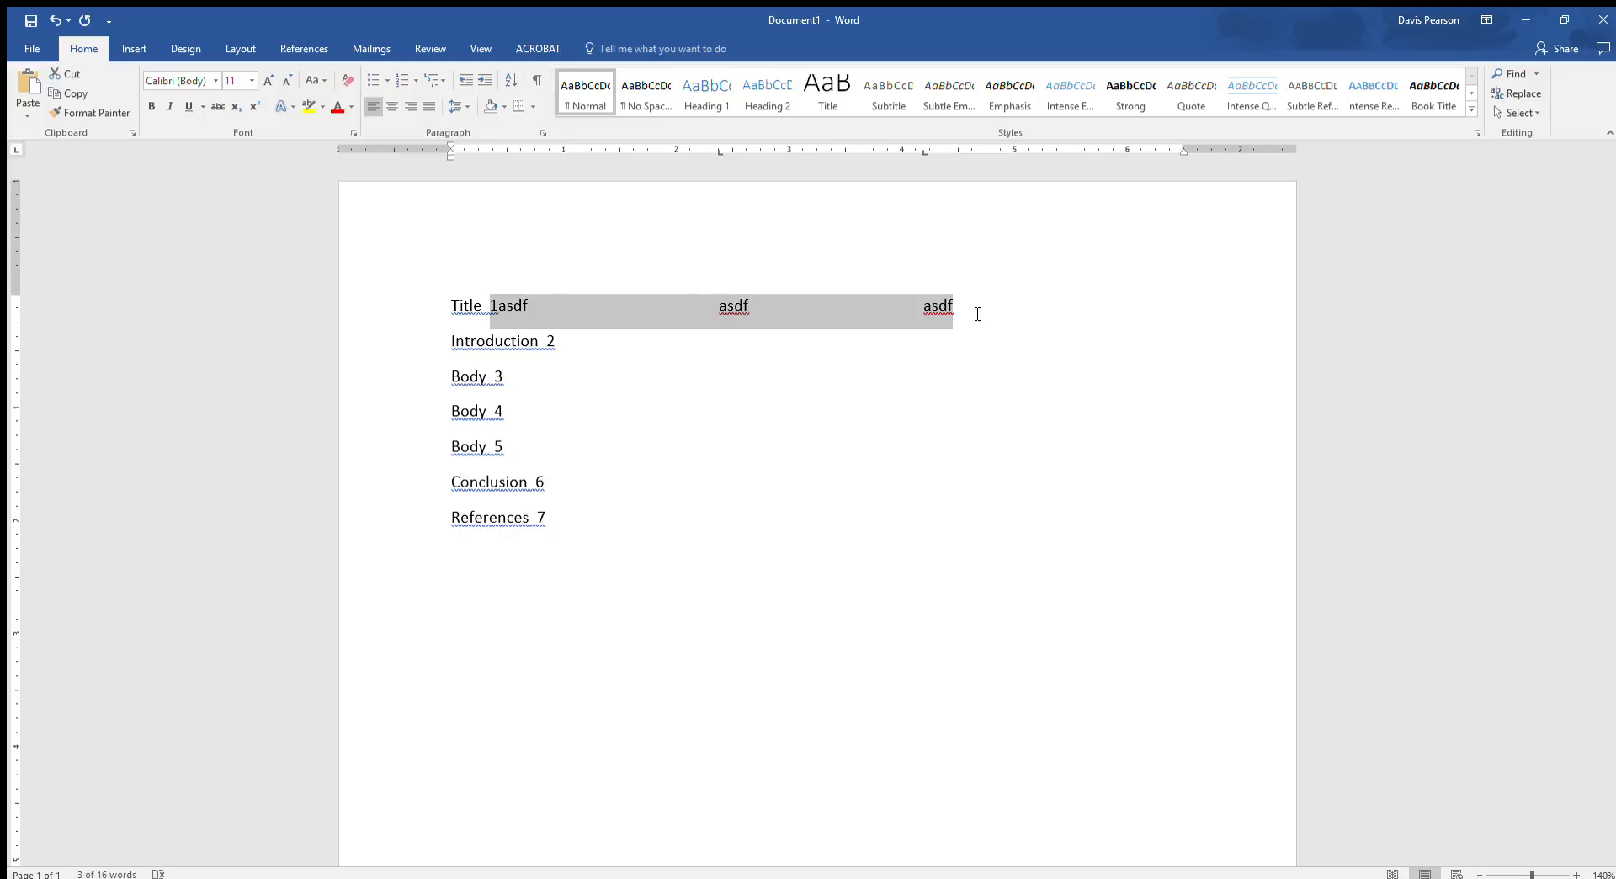
key("BackSpace")
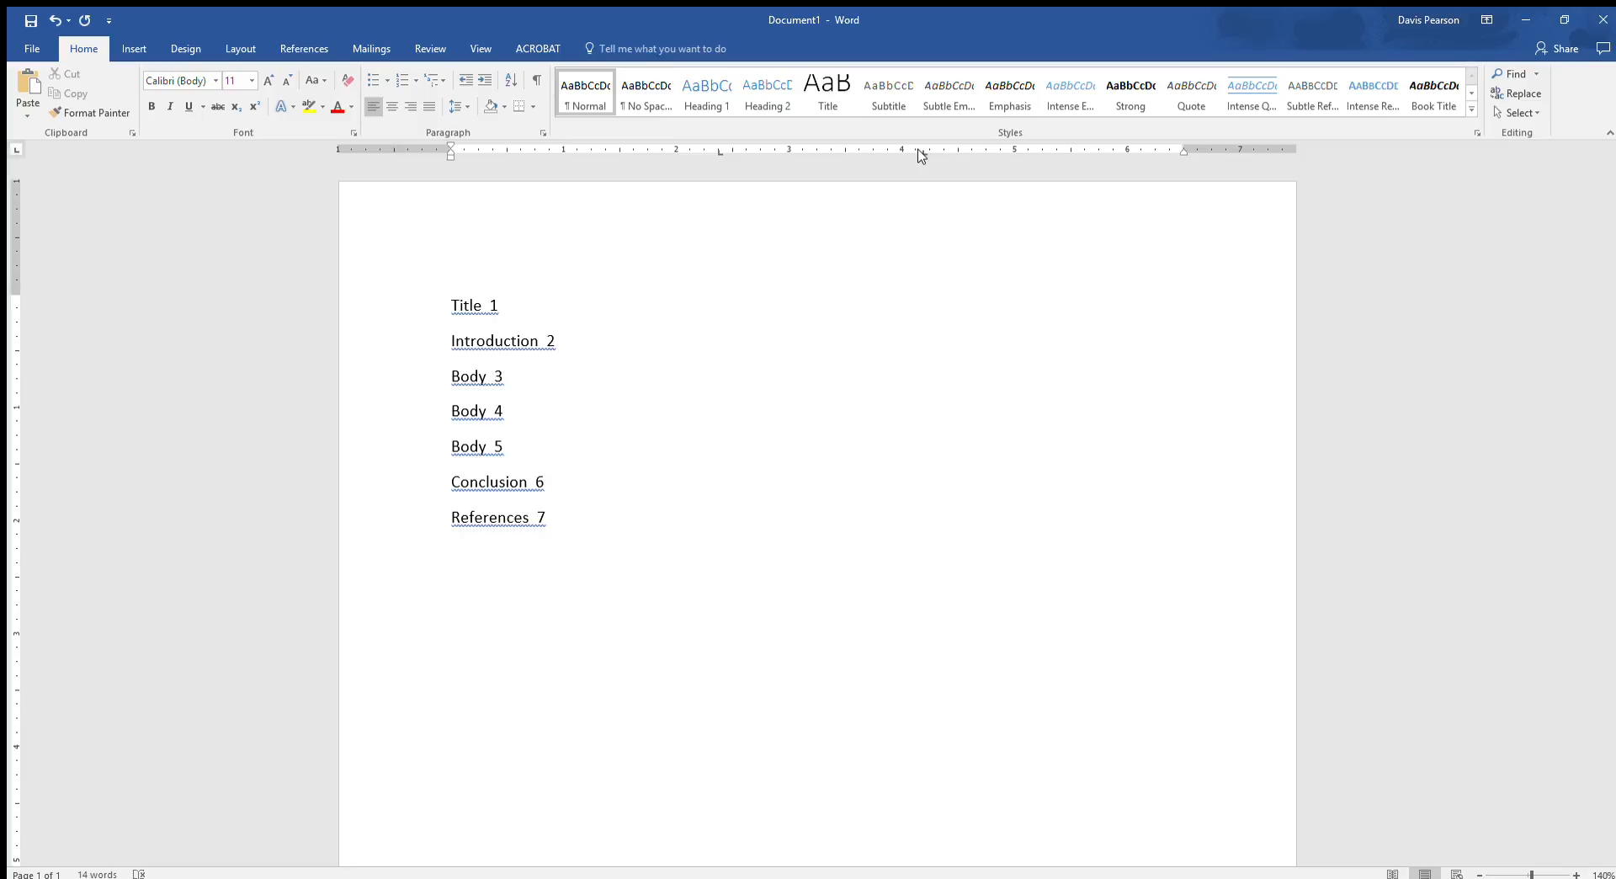
left_click_drag(919, 150, 918, 163)
left_click(760, 151)
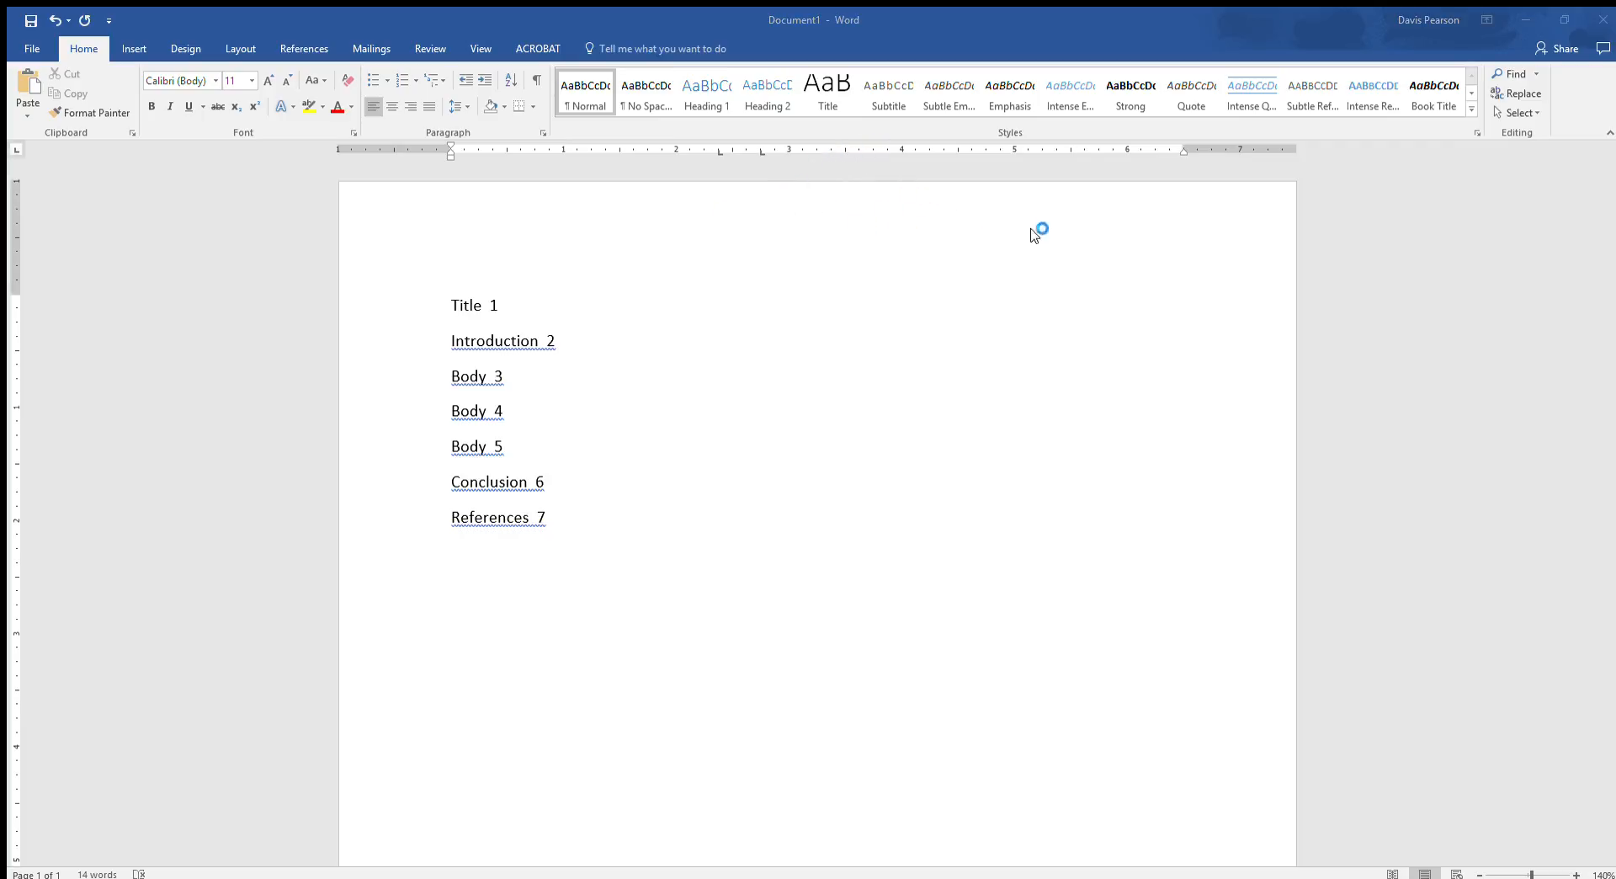
left_click(840, 152)
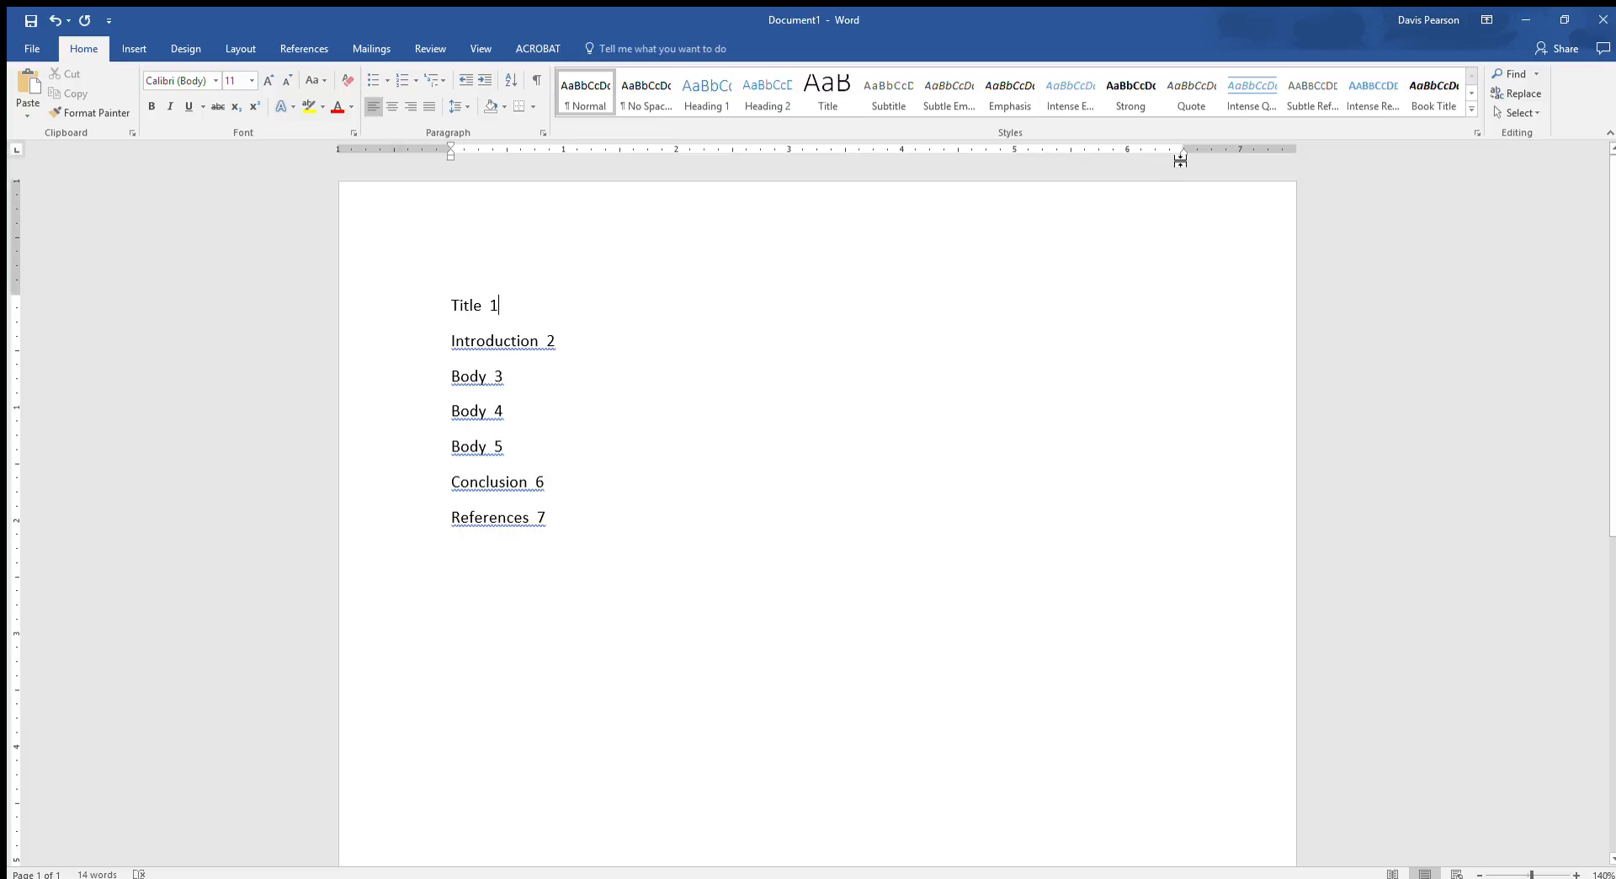
- Set a right-aligned tab stop with a dot leader at 6.5 inches on the Title line and tab its page number to it
left_click(1083, 152)
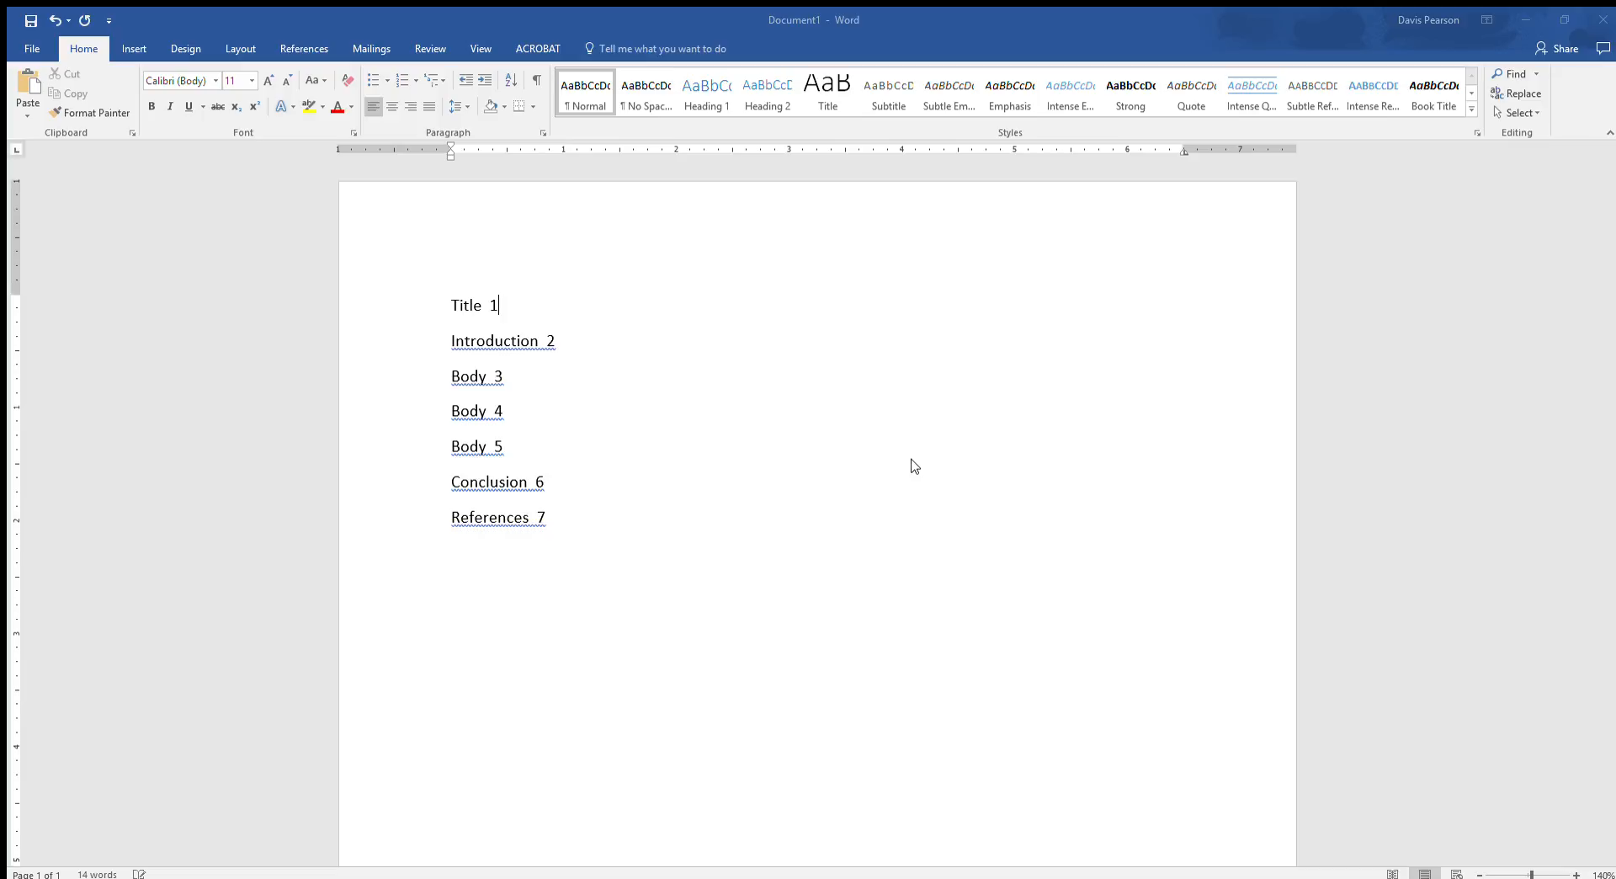
left_click(969, 493)
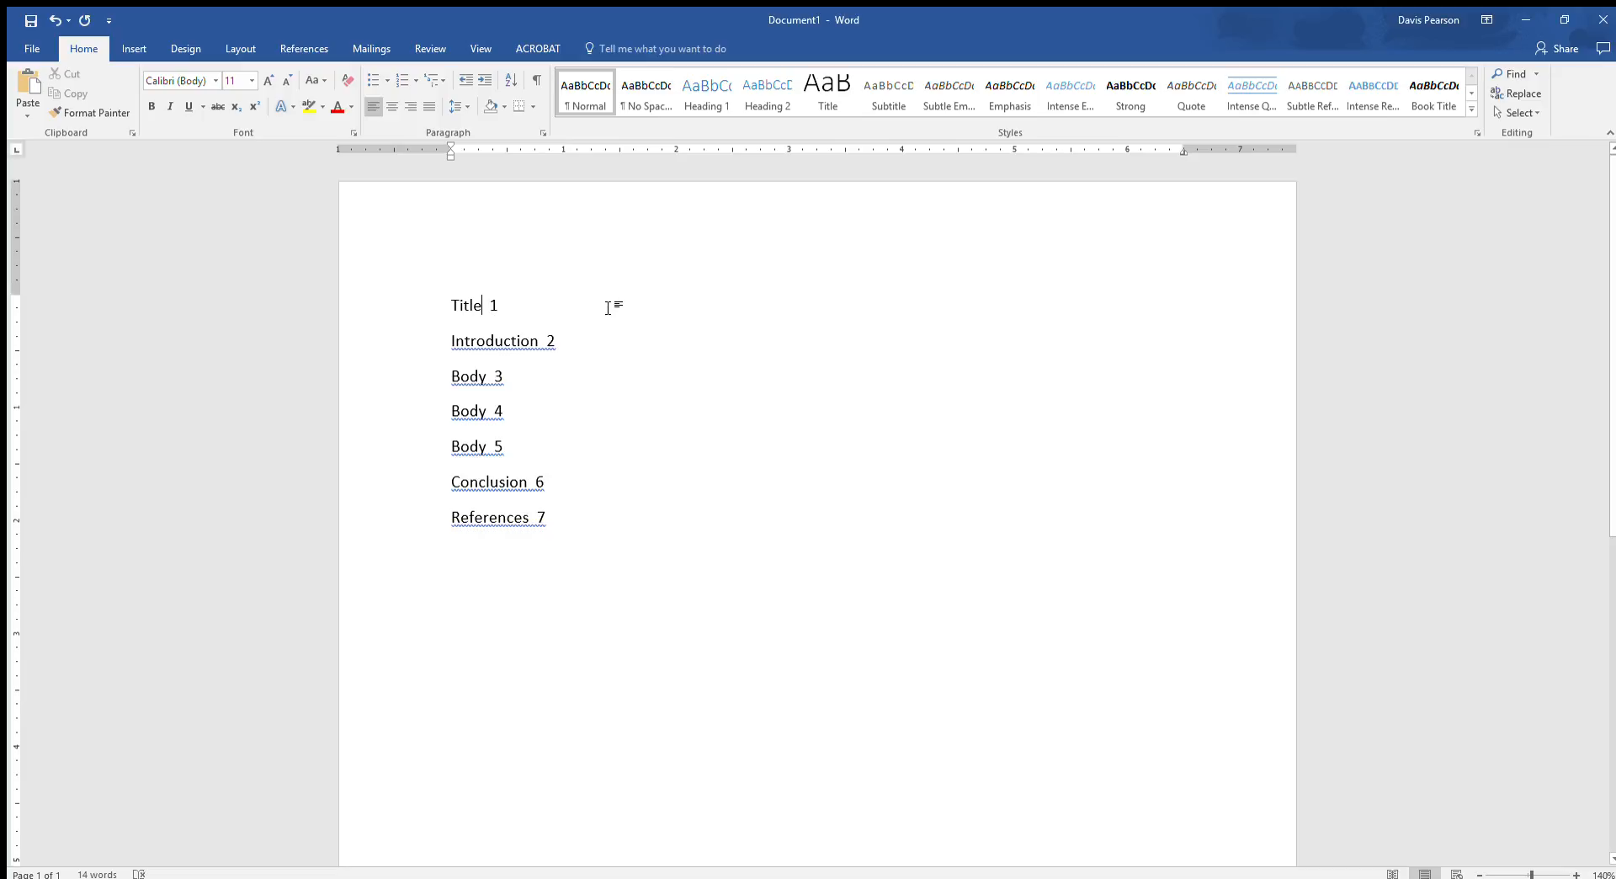
key("Tab")
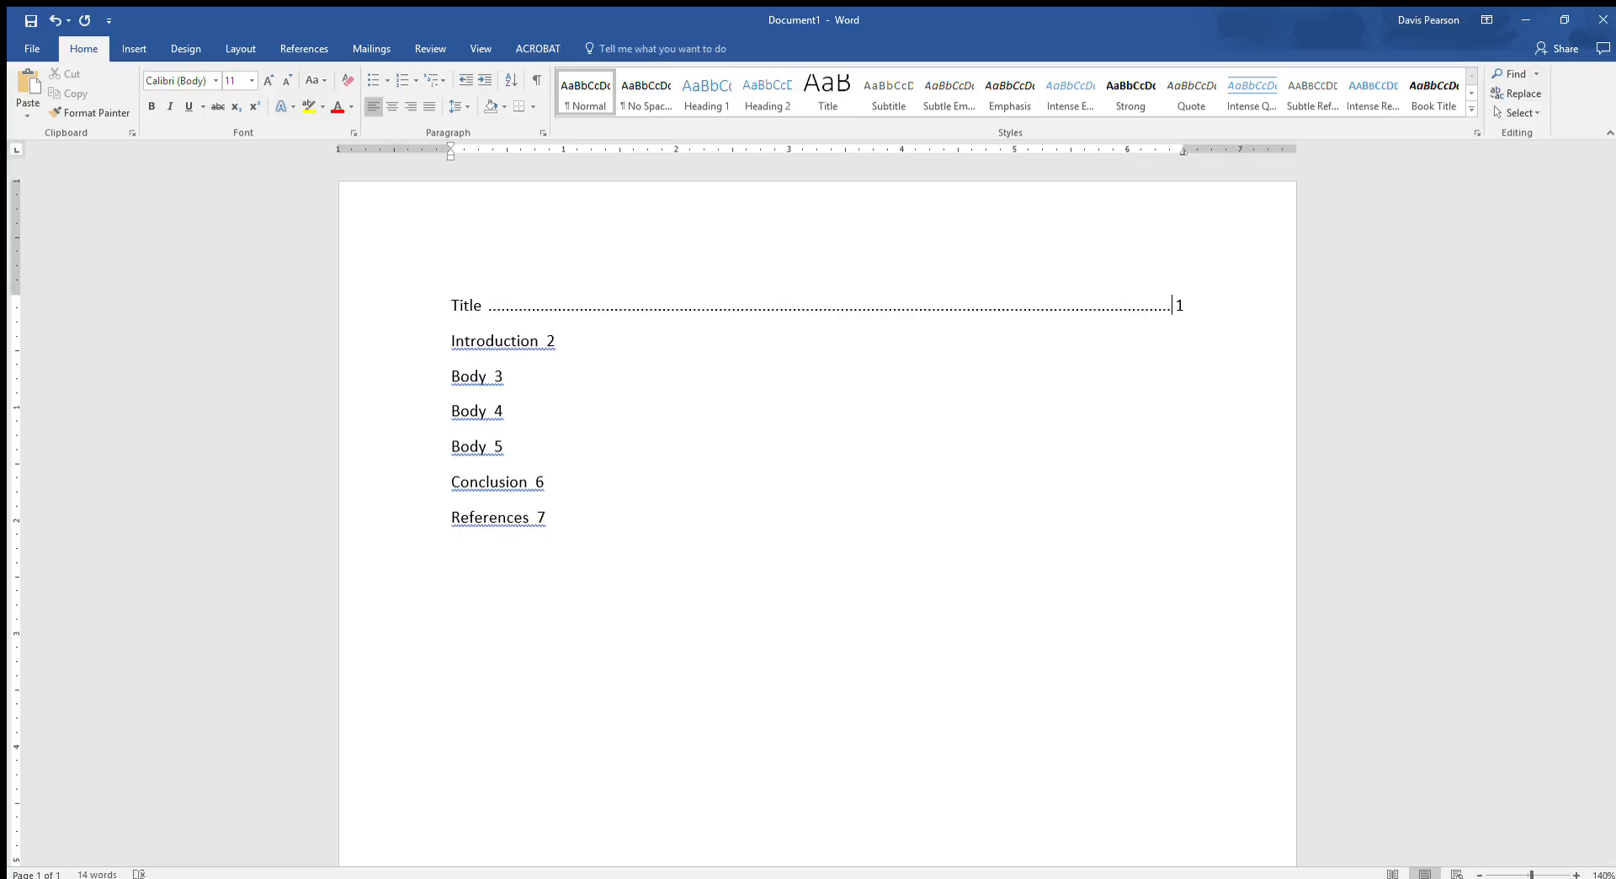
left_click(1180, 308)
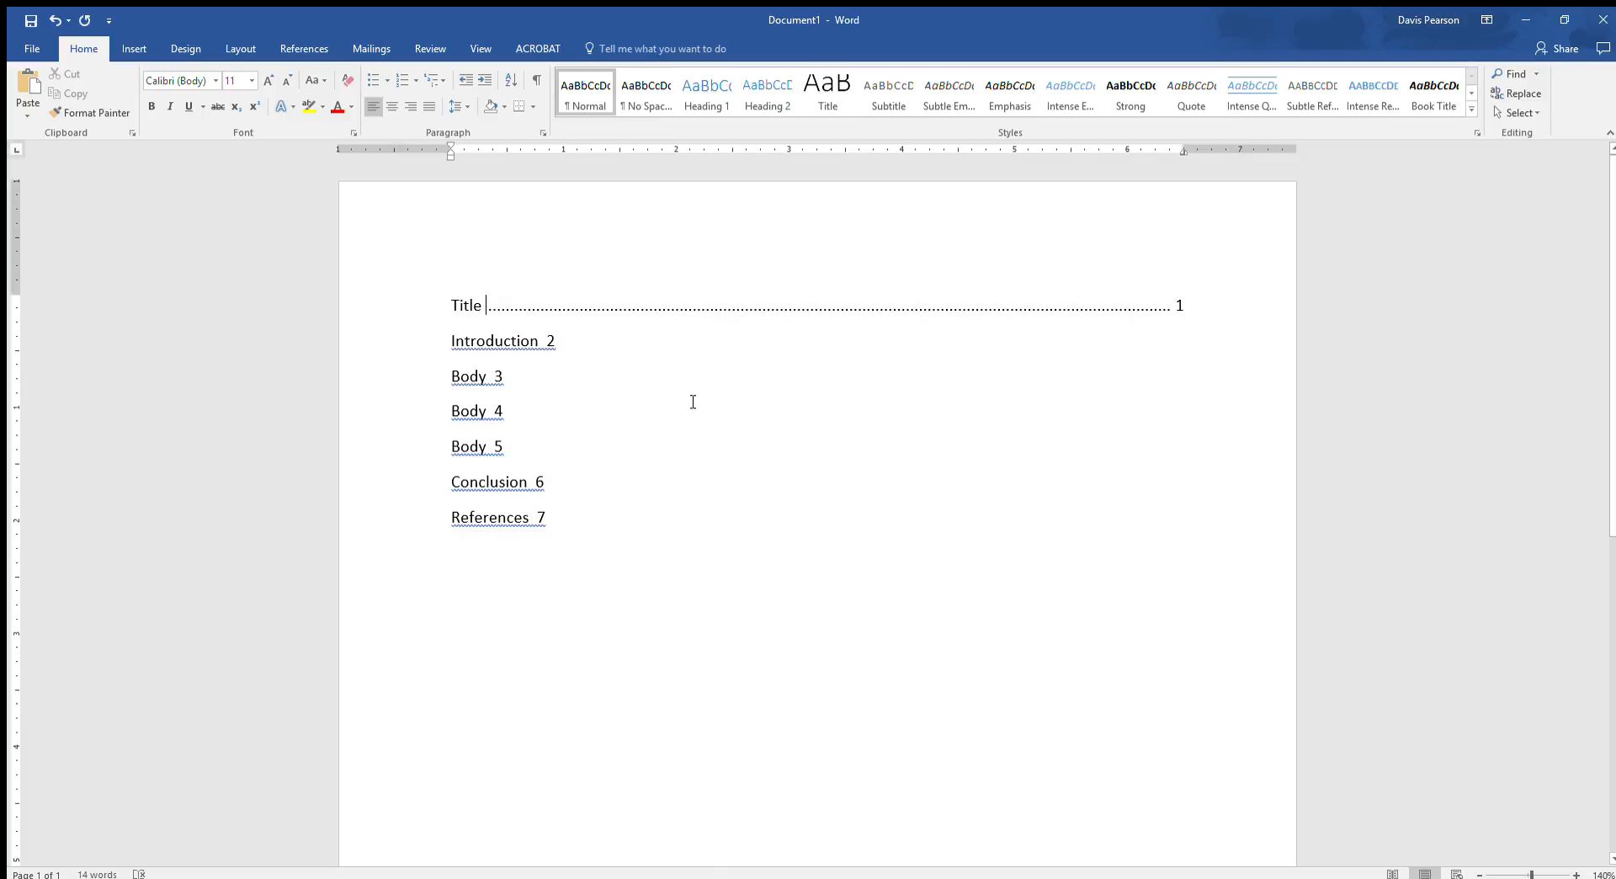
left_click(680, 439)
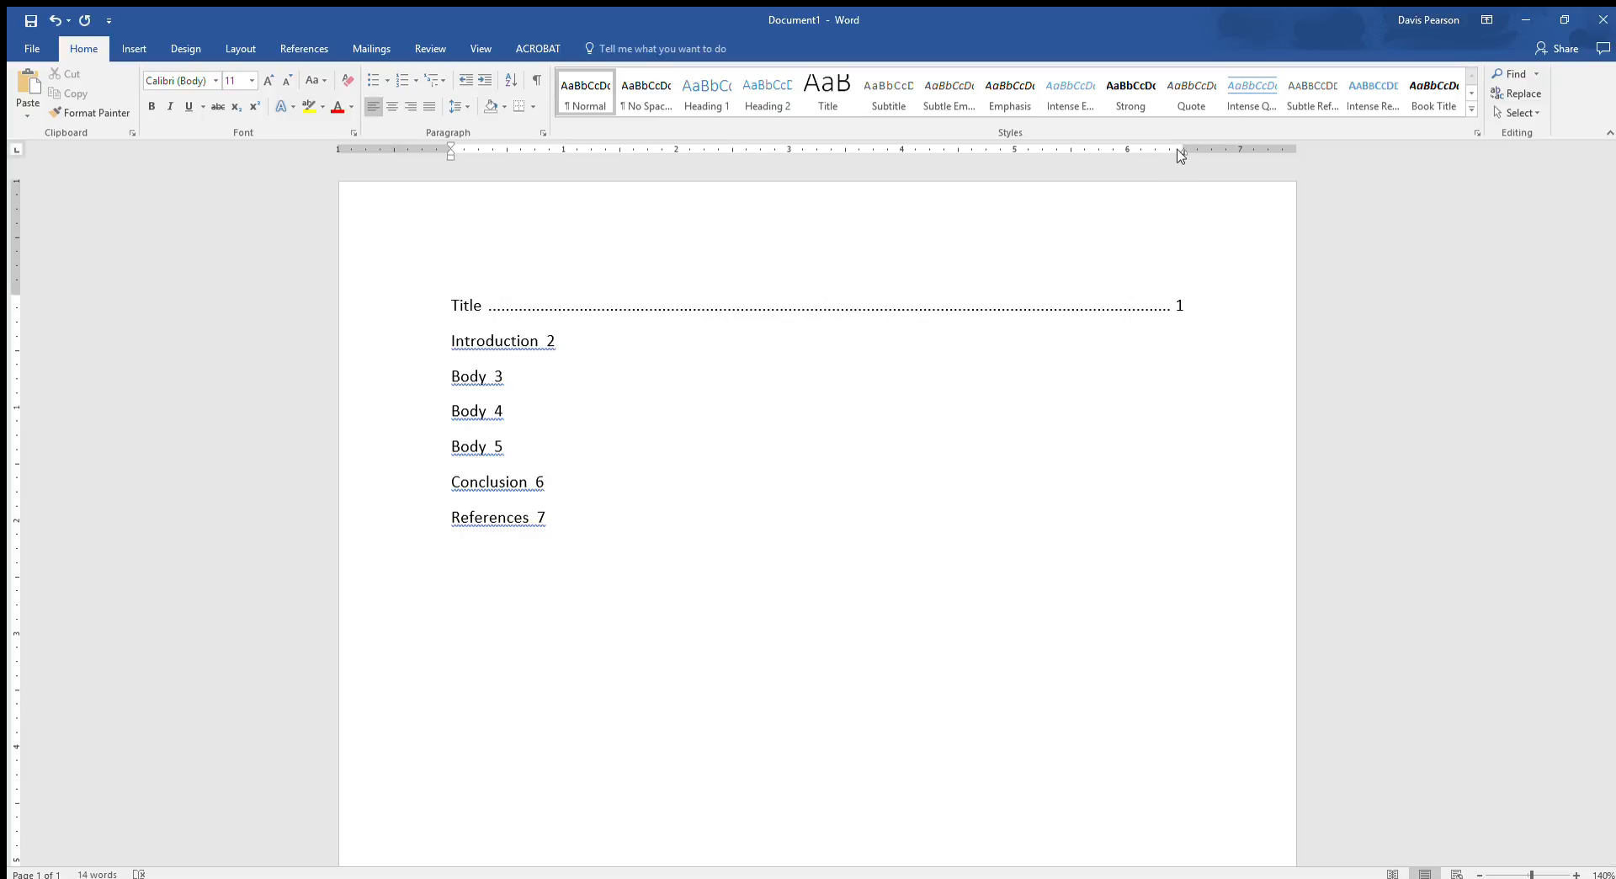
- Try a tab on the Introduction line without a custom tab stop and undo it
left_click(731, 342)
key("Tab")
key("ctrl+z")
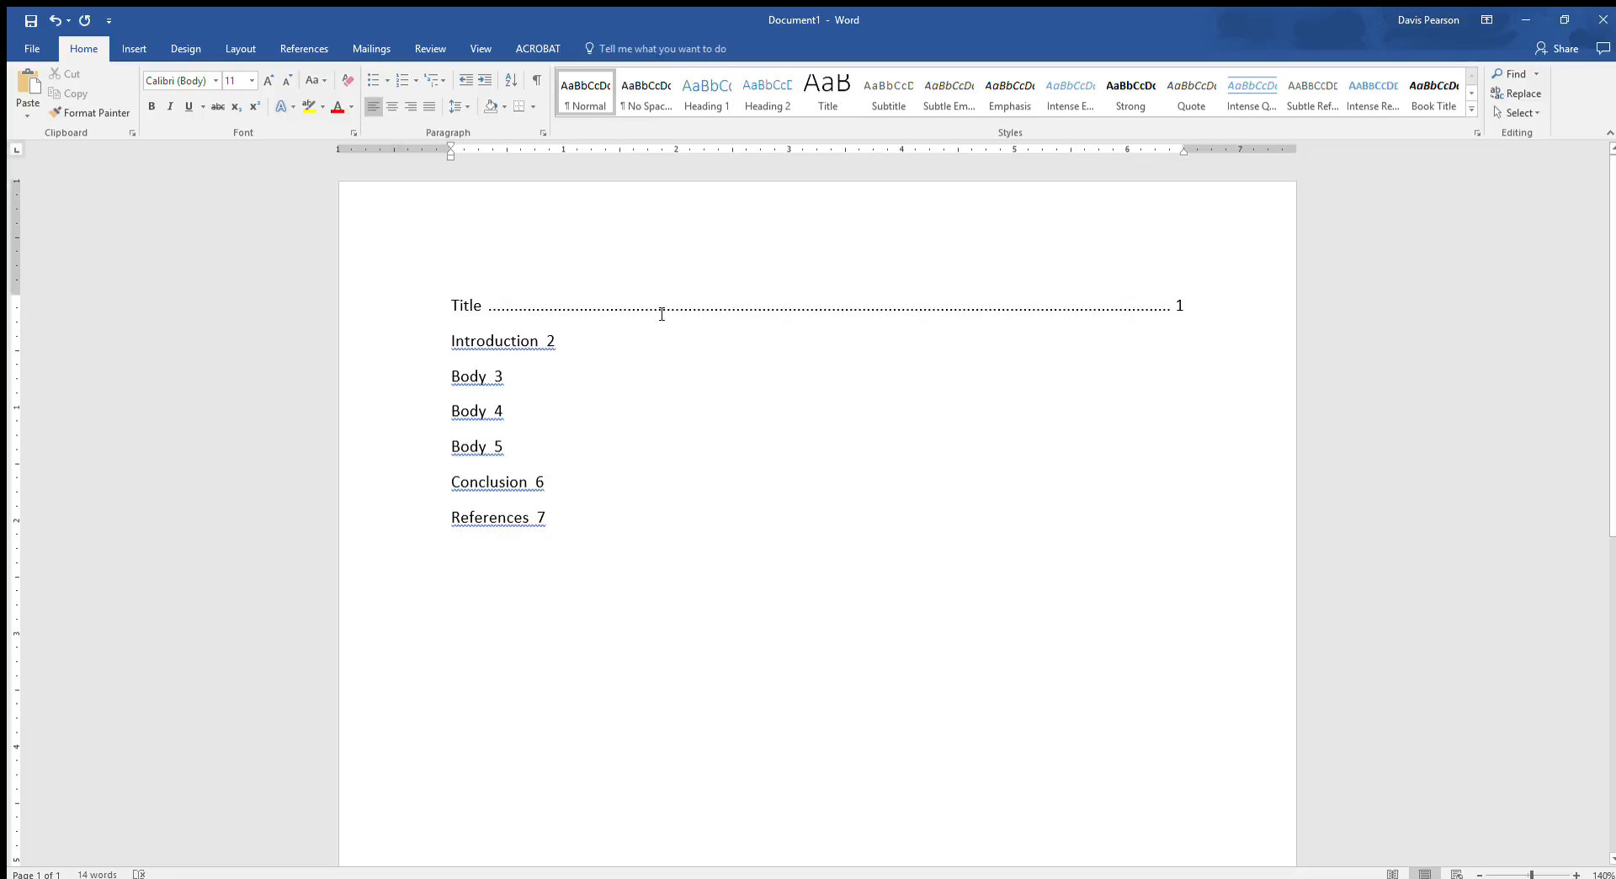
left_click(712, 352)
key("Left")
- Set a right-aligned tab stop with a dot leader at 6.5 inches for all lines from Introduction to References
left_click_drag(563, 520, 375, 357)
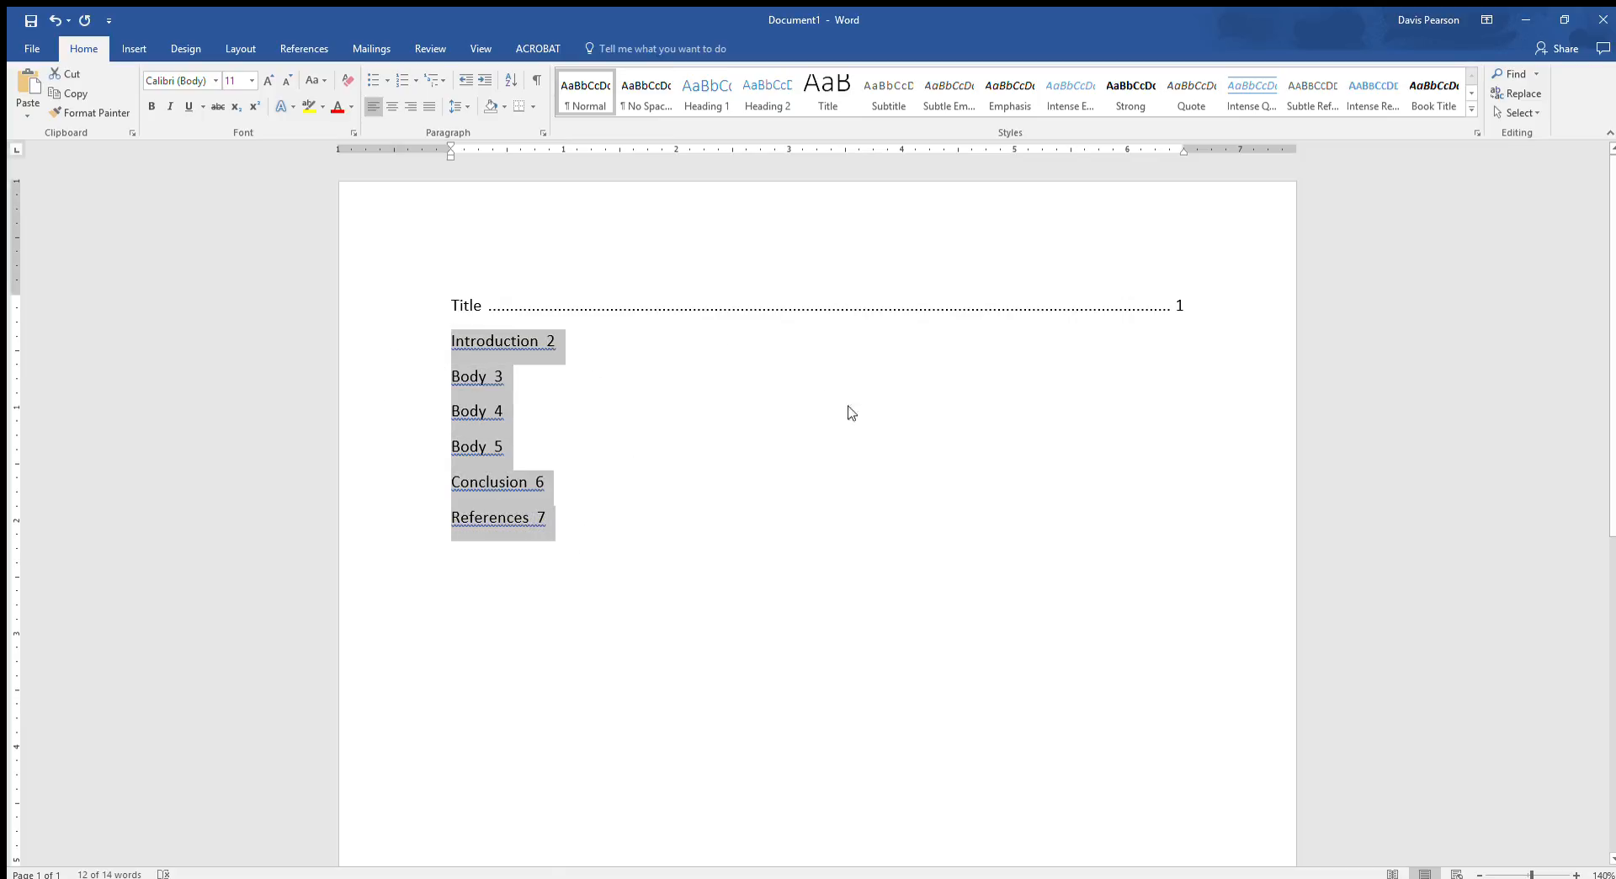
left_click(1169, 150)
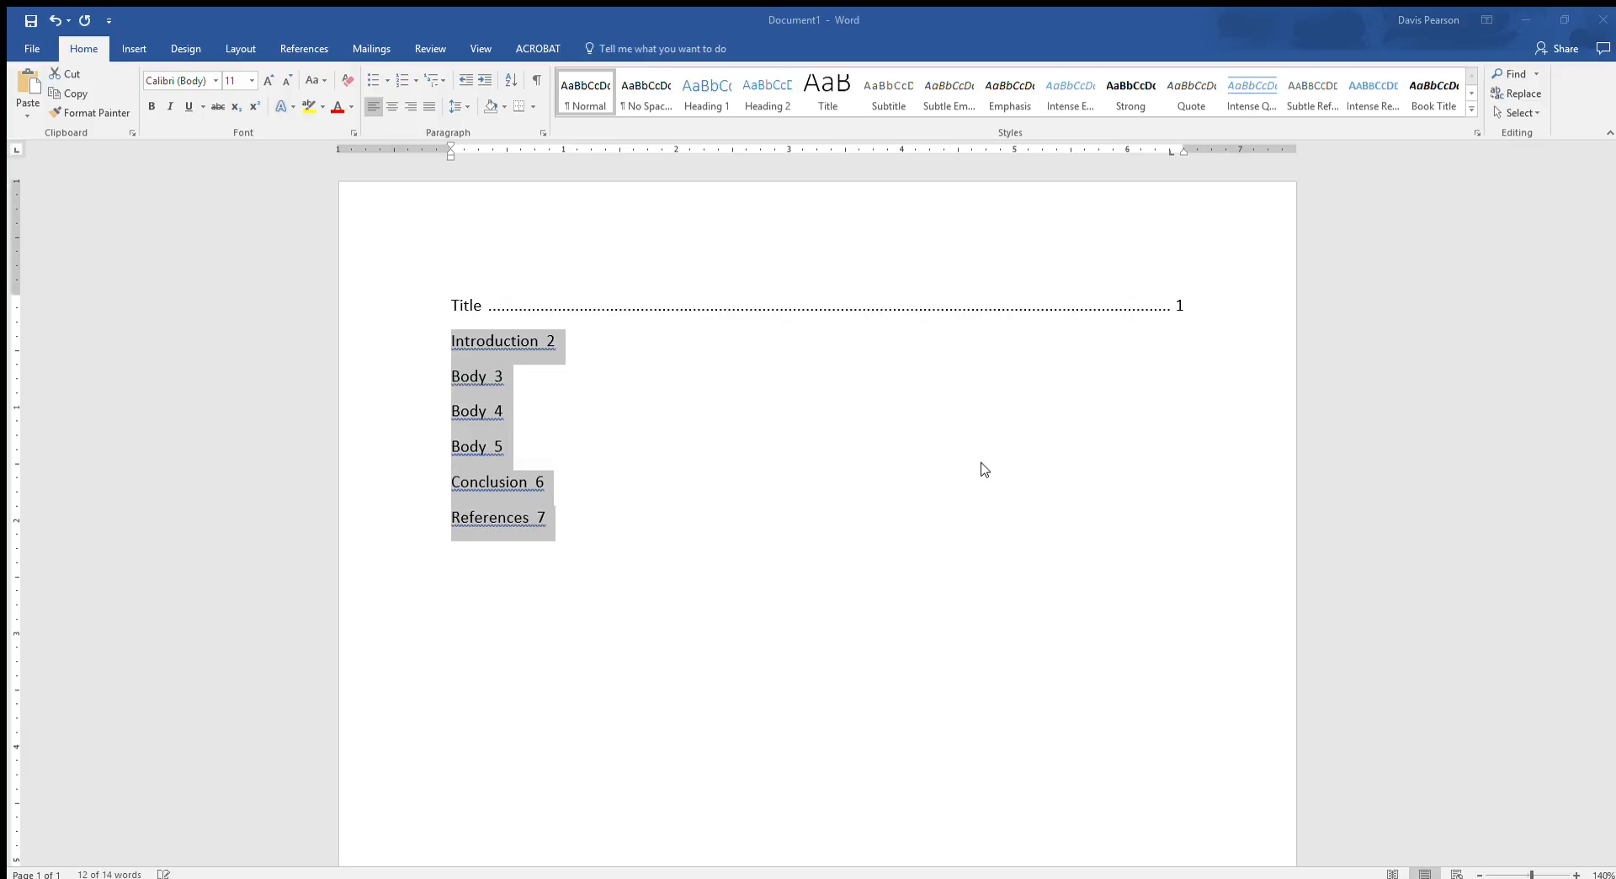
left_click(982, 495)
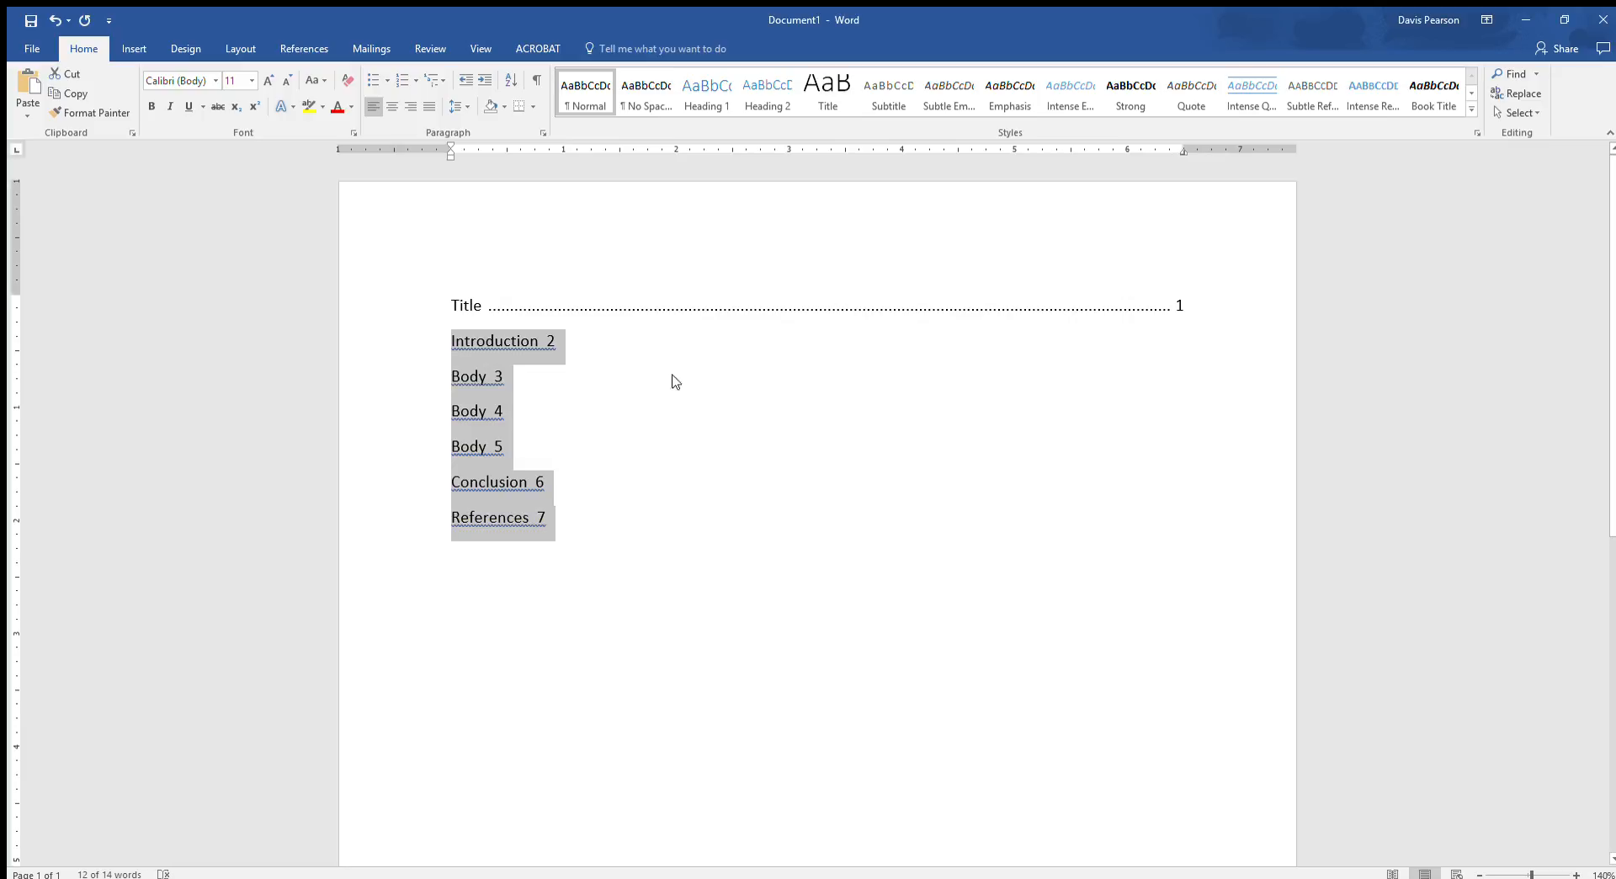
- Insert a tab before the page number of each entry from Introduction to References
left_click(624, 344)
key("Left")
key("Tab")
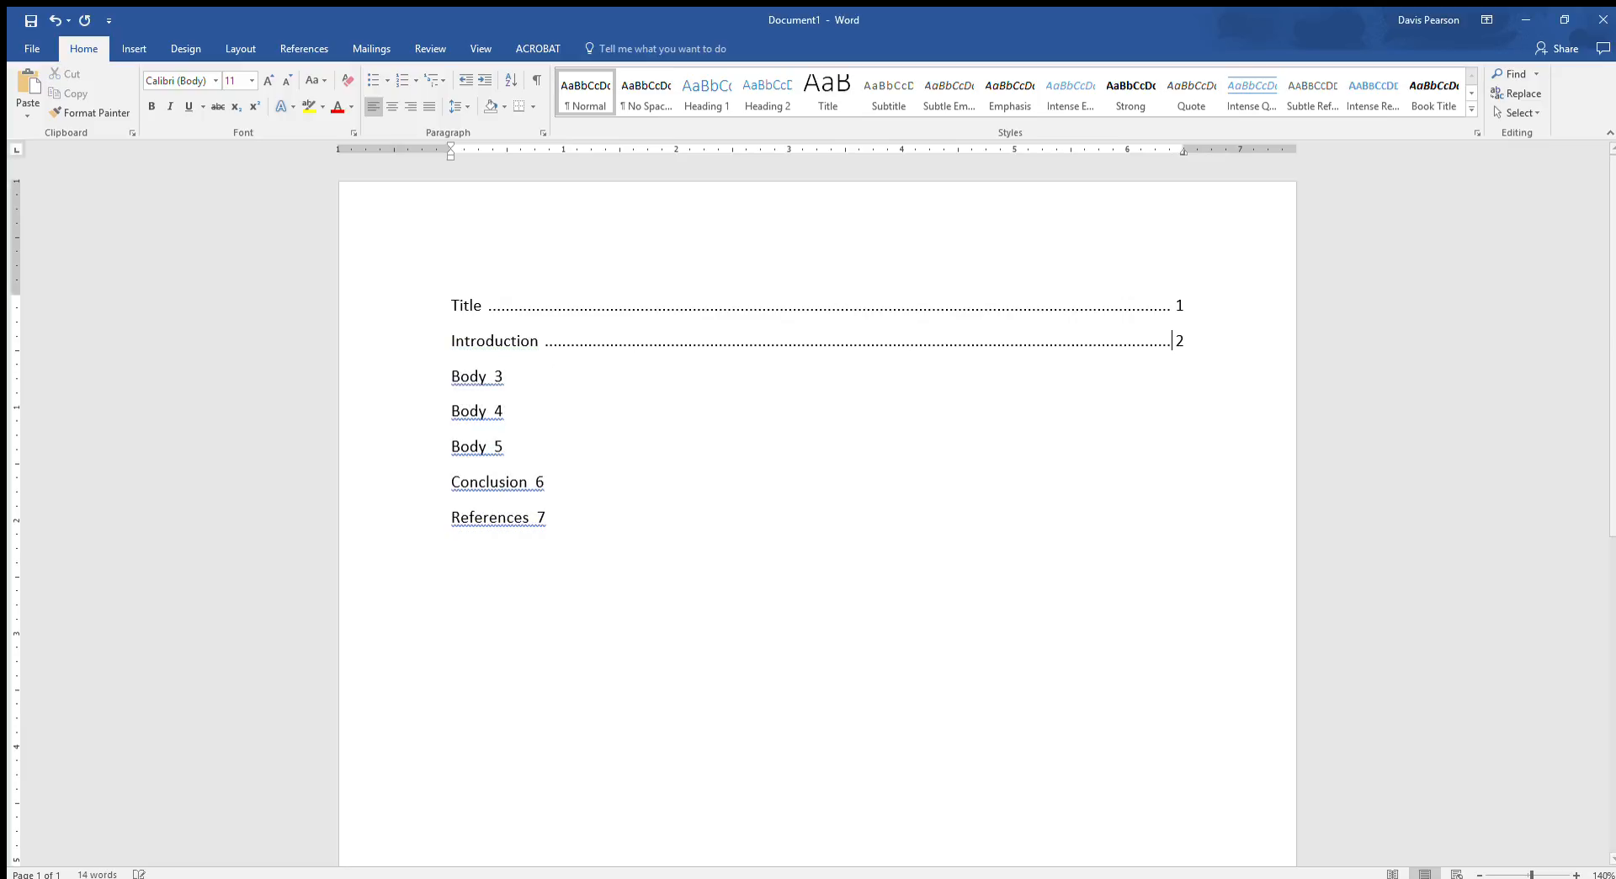
key("Tab")
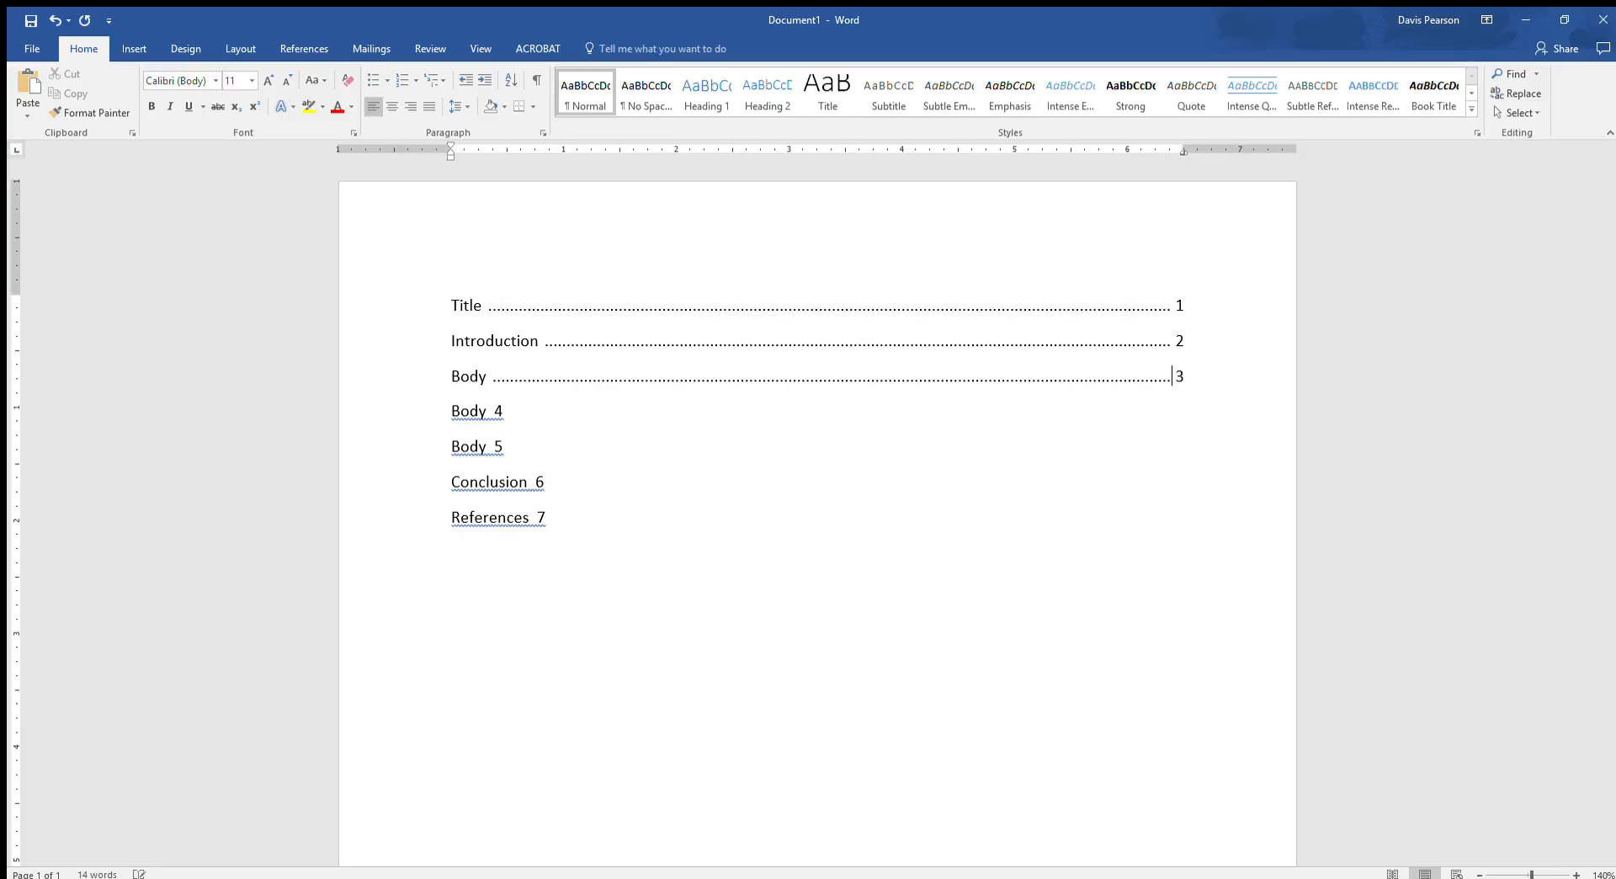
key("Tab")
key("Tab")
key("Tab")
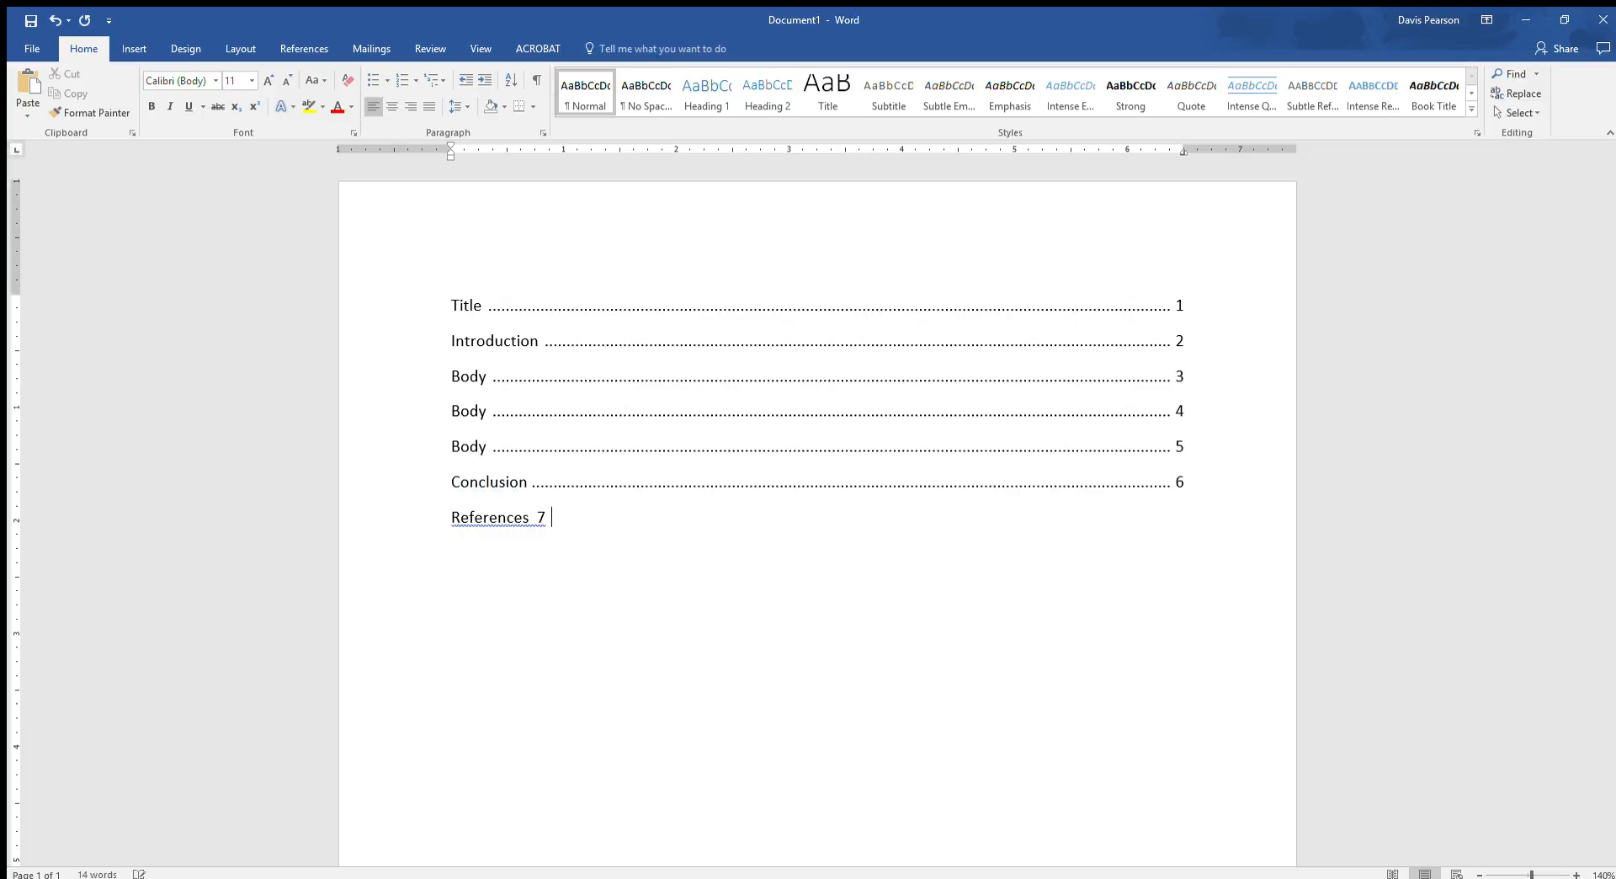
key("Tab")
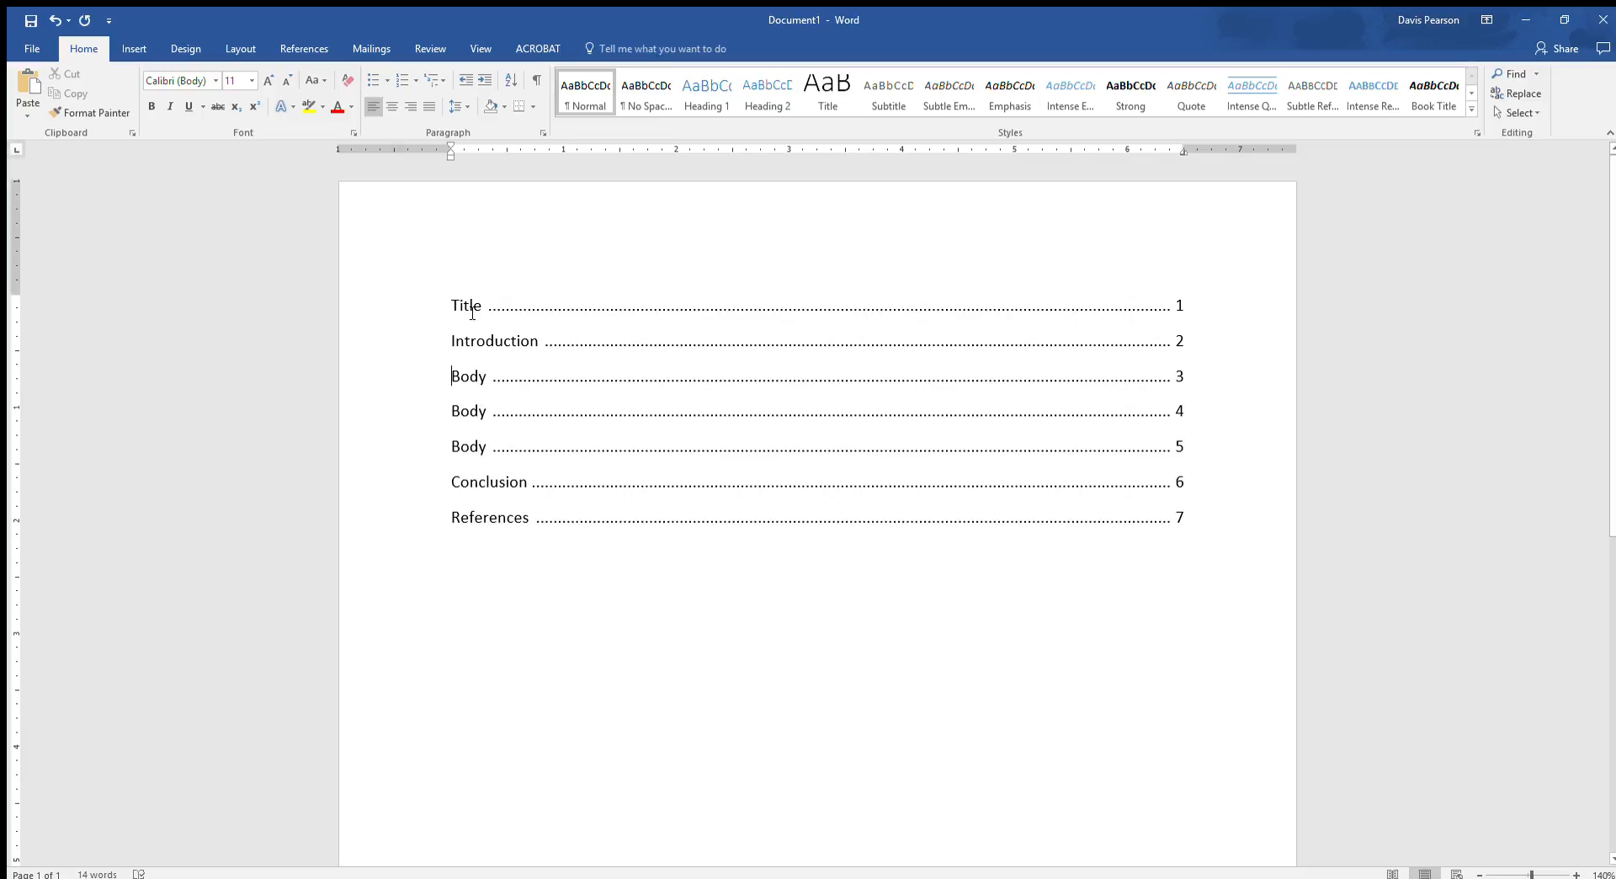
- Try a tab in front of the first Body entry using only the right tab stop, and remove it
key("Tab")
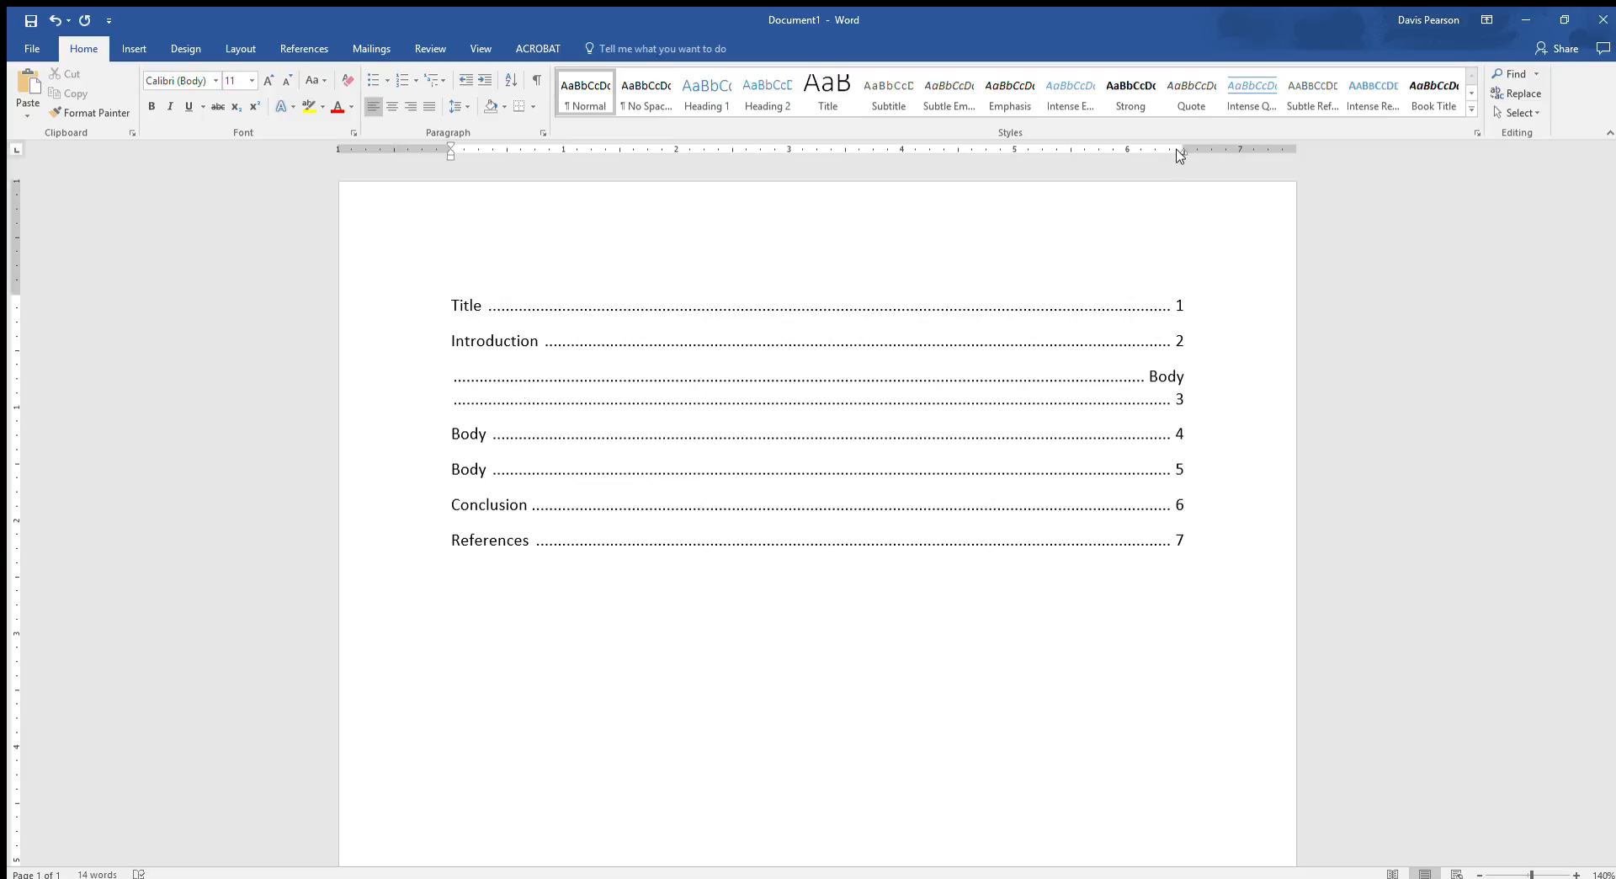
left_click(1151, 379)
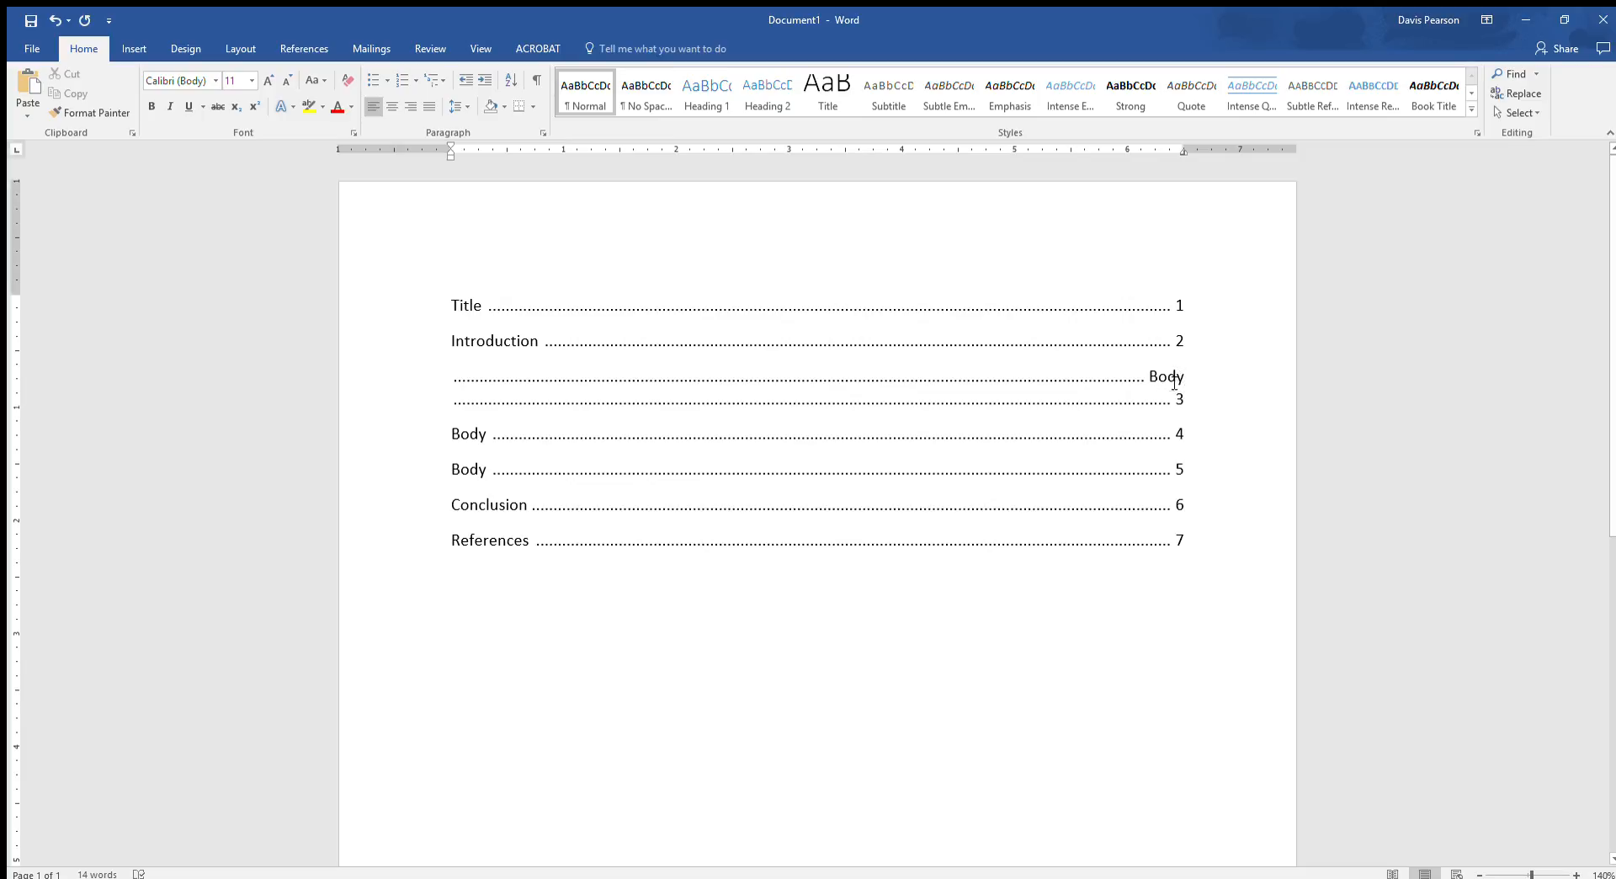
key("Home")
key("Delete")
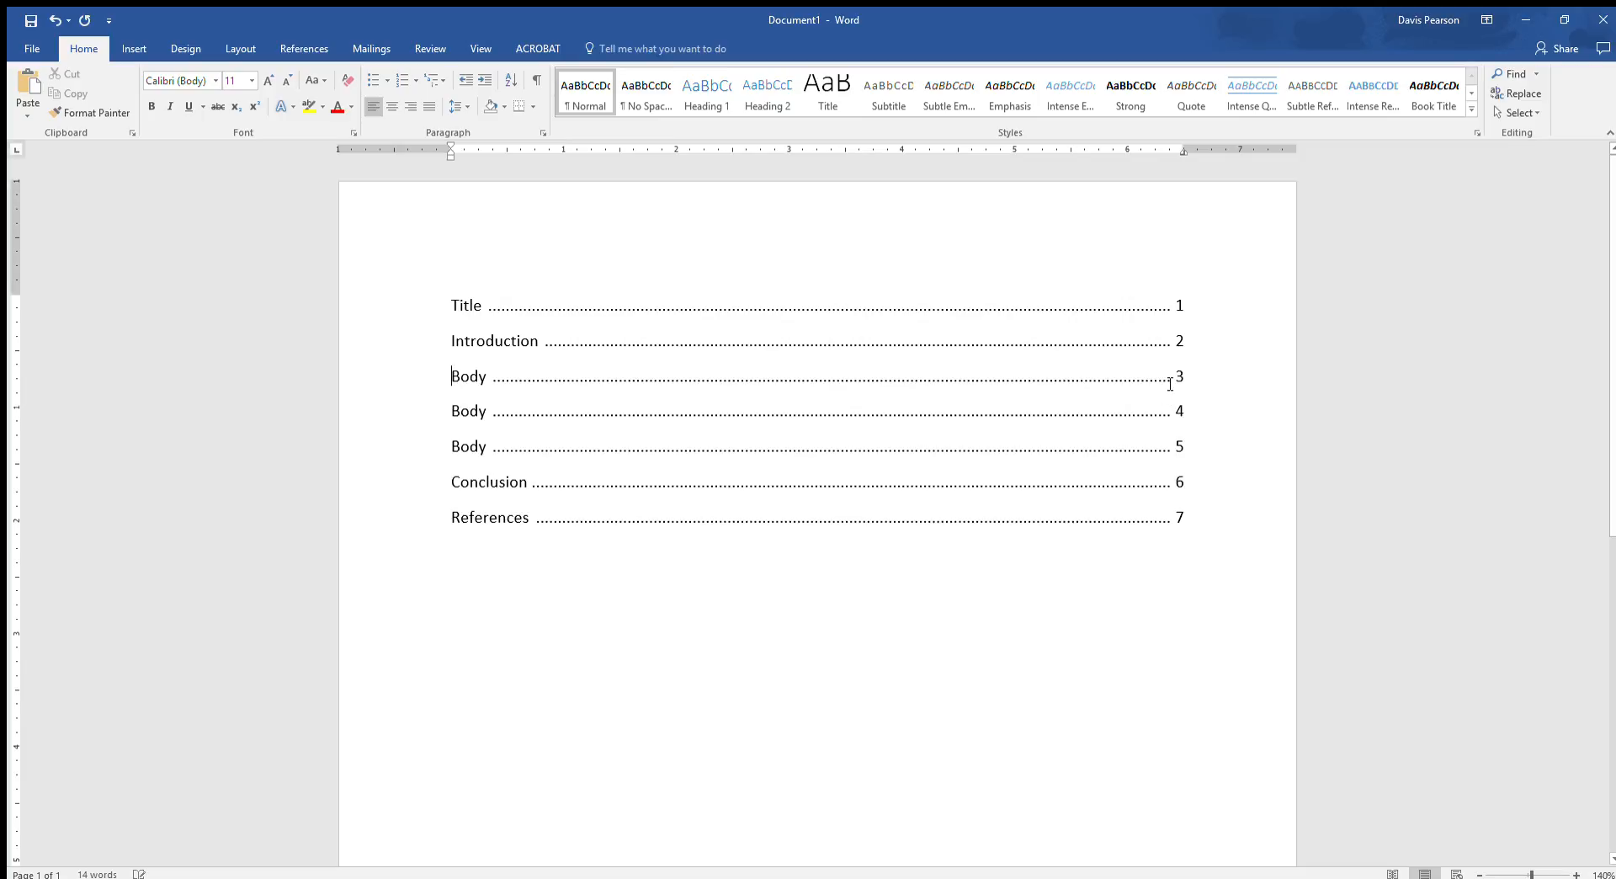
- Add a left tab stop at 0.5 inches to the first Body line and indent the entry to it with a tab
left_click(507, 150)
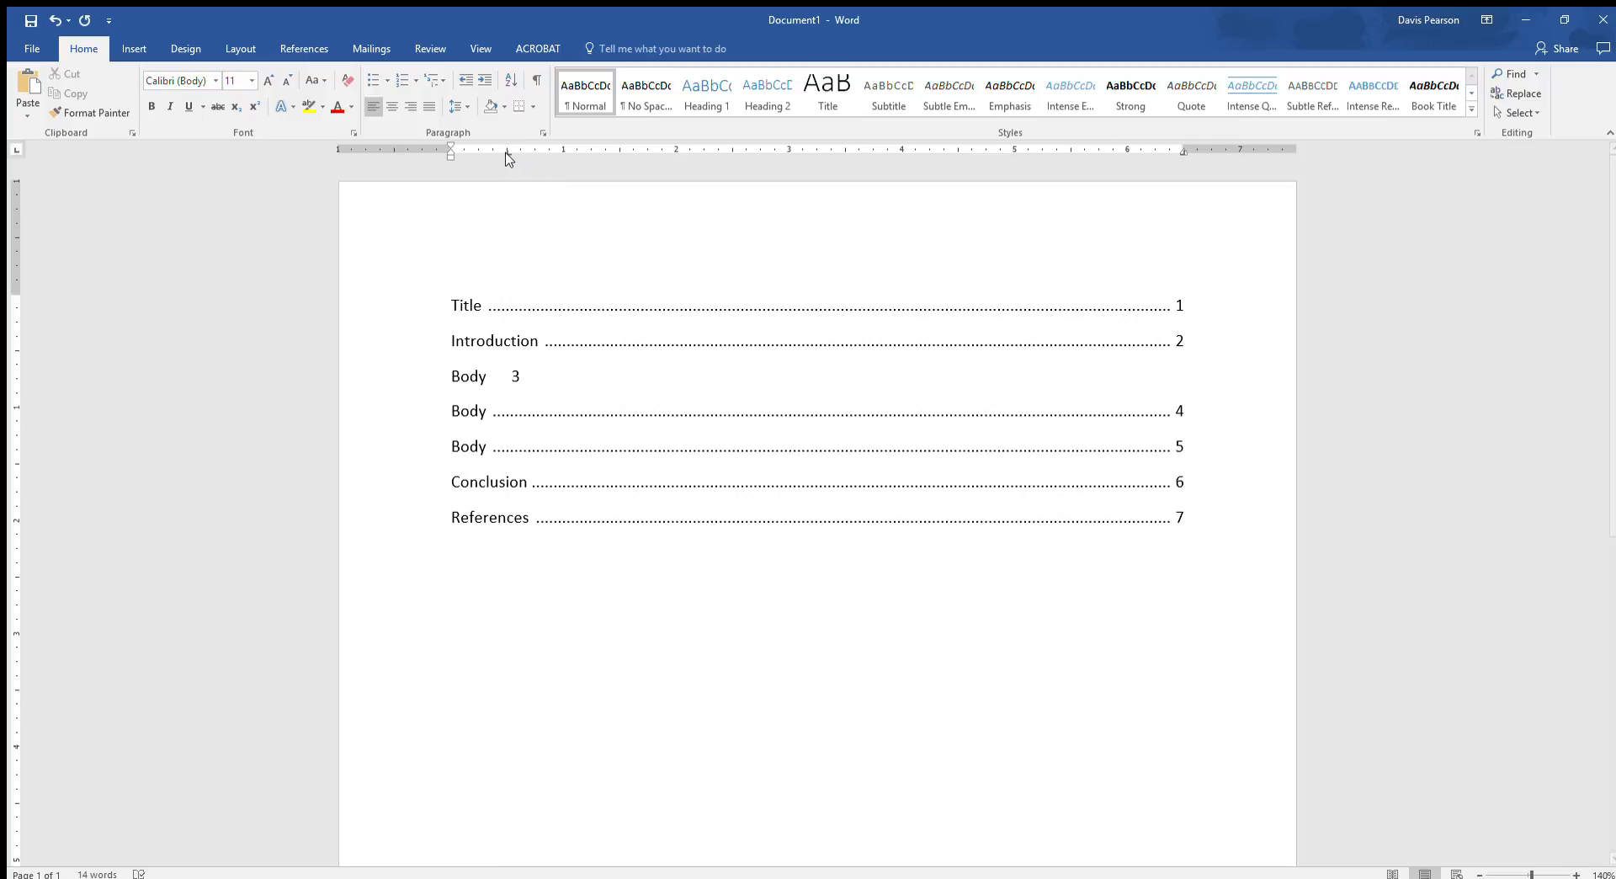
key("Tab")
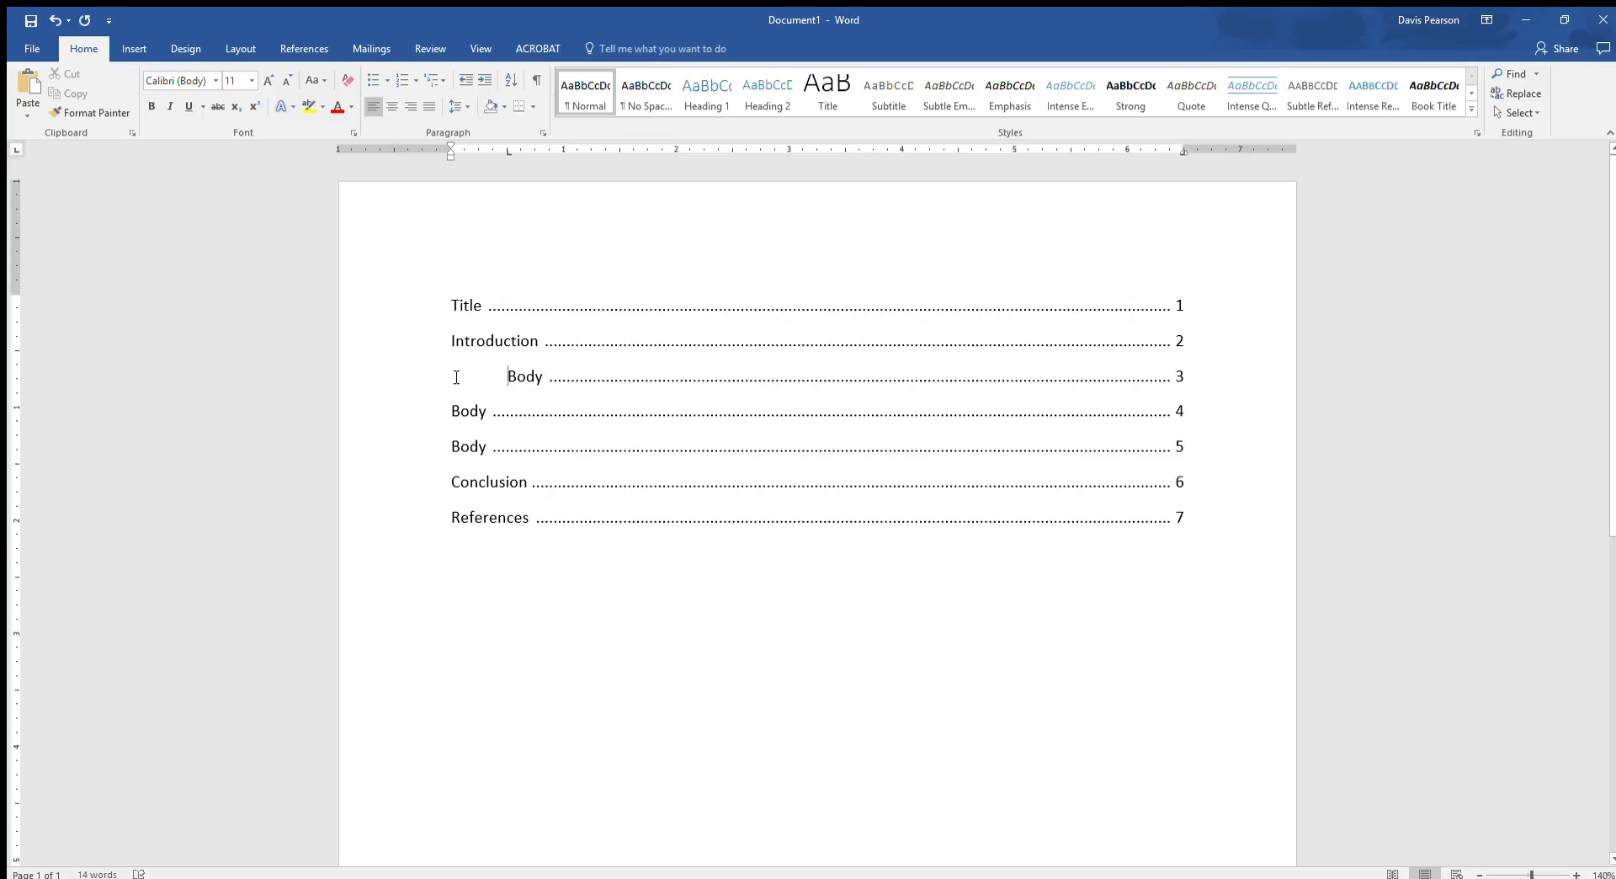
key("BackSpace")
left_click(514, 375)
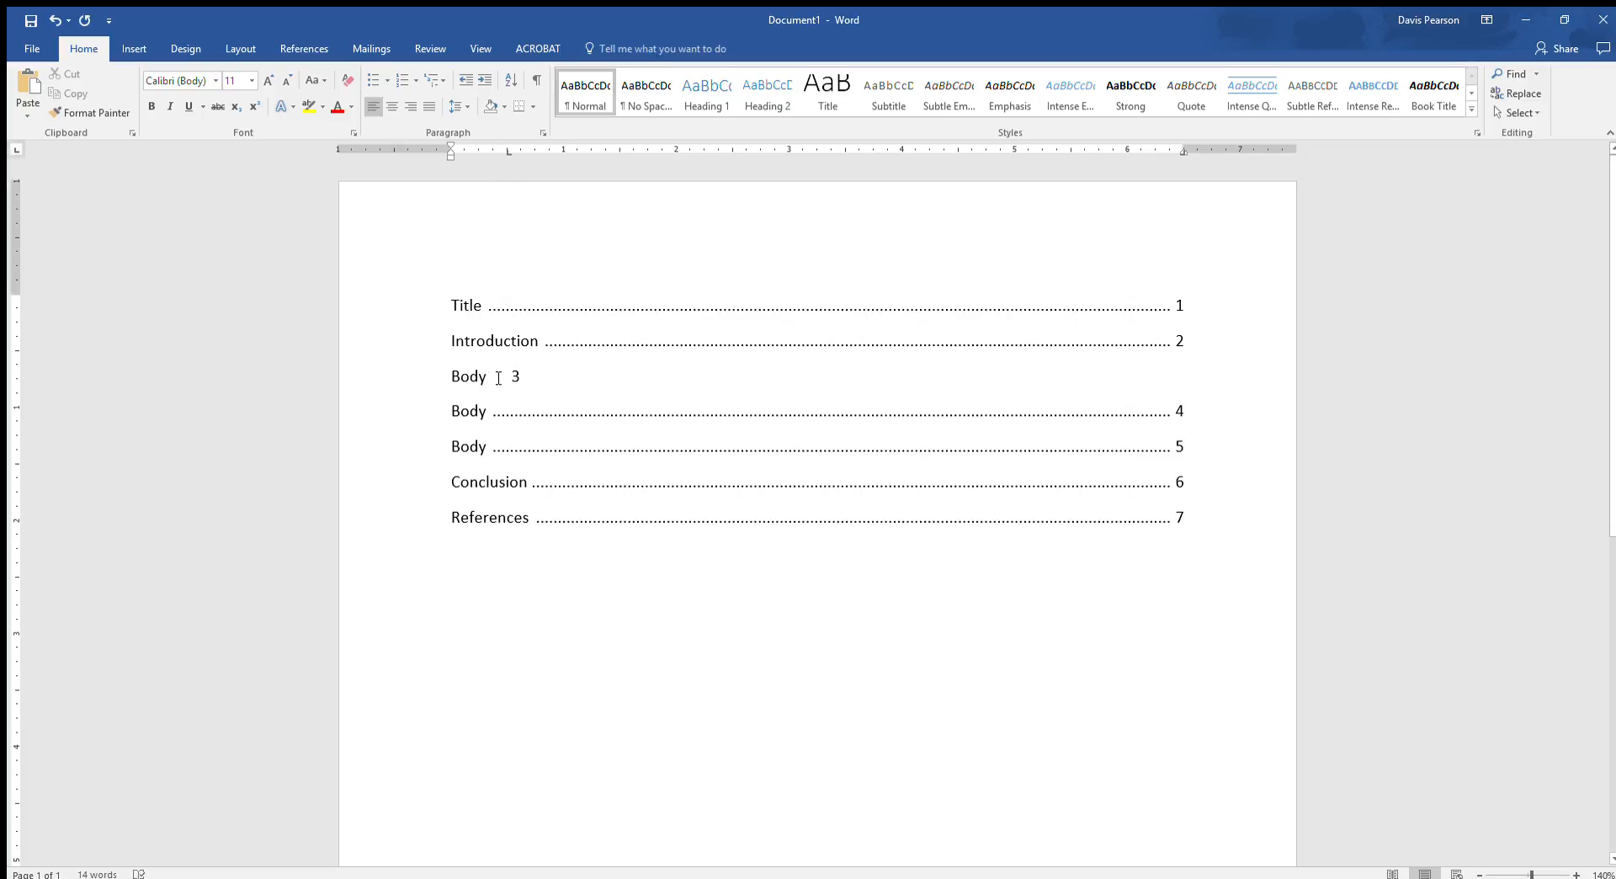
left_click(527, 376)
left_click(448, 385)
key("Tab")
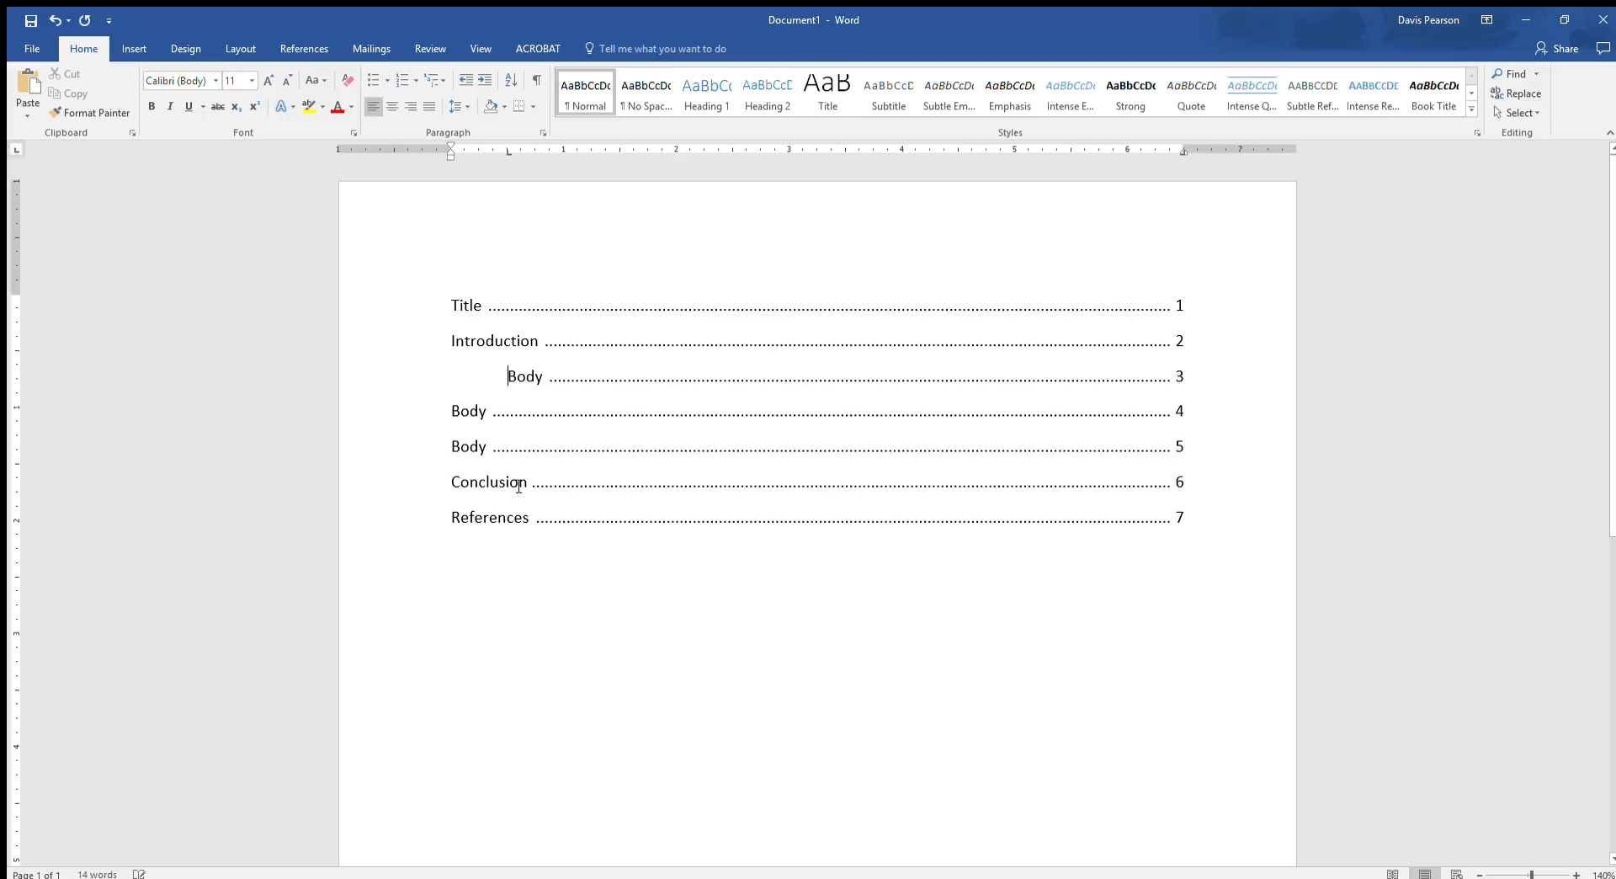
- Add a 0.5-inch left tab stop to the second and third Body lines and indent both entries to it
left_click(453, 419)
left_click(508, 151)
key("Tab")
left_click(455, 446)
left_click(507, 151)
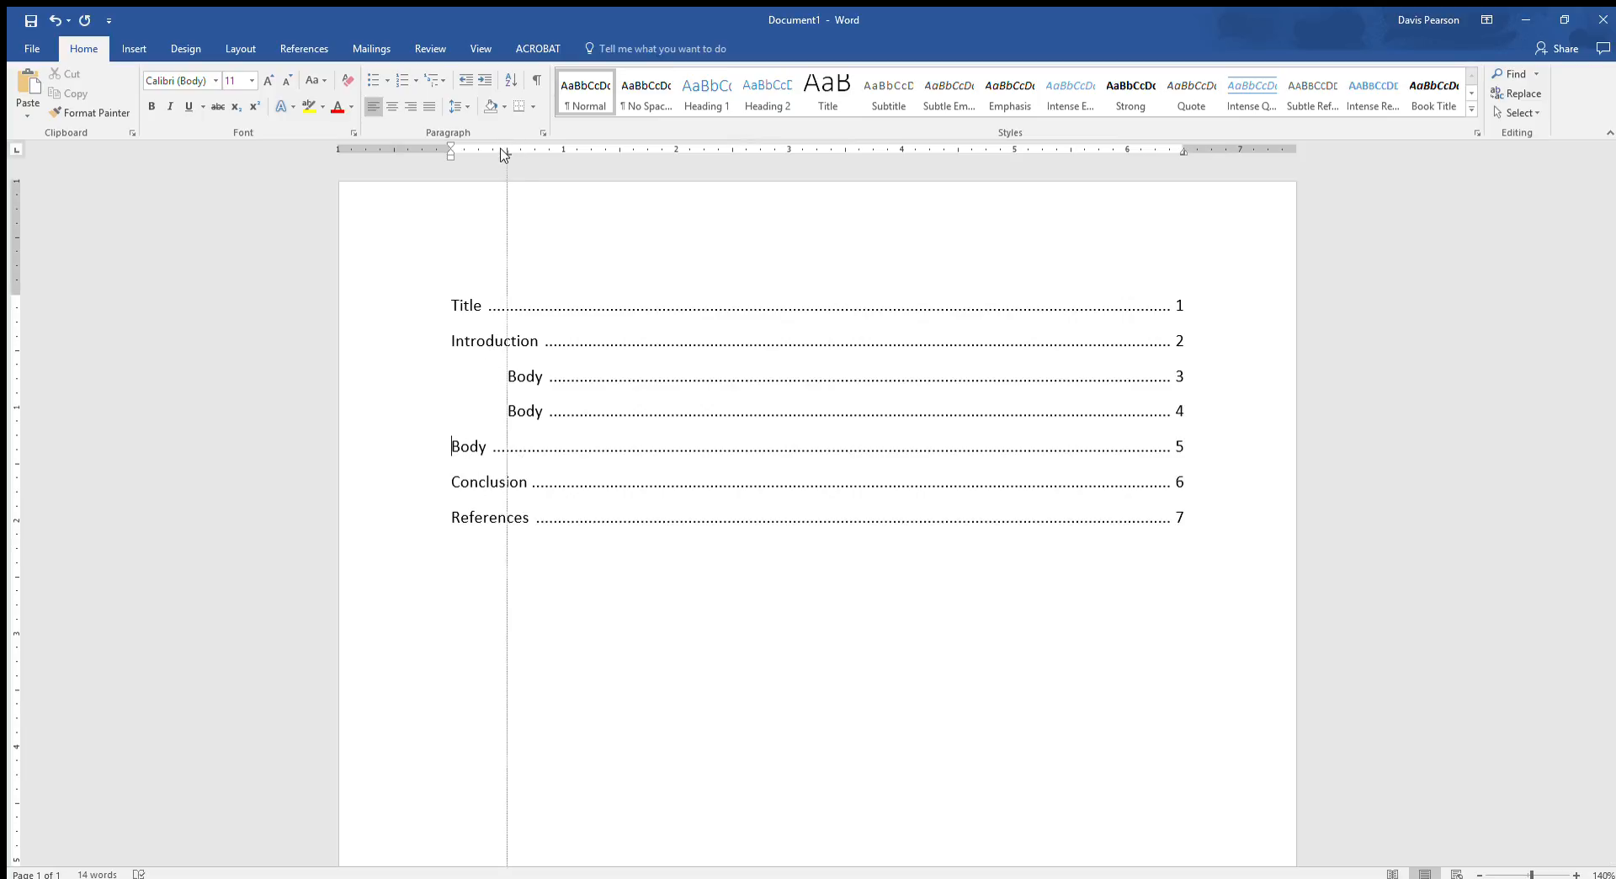
key("Tab")
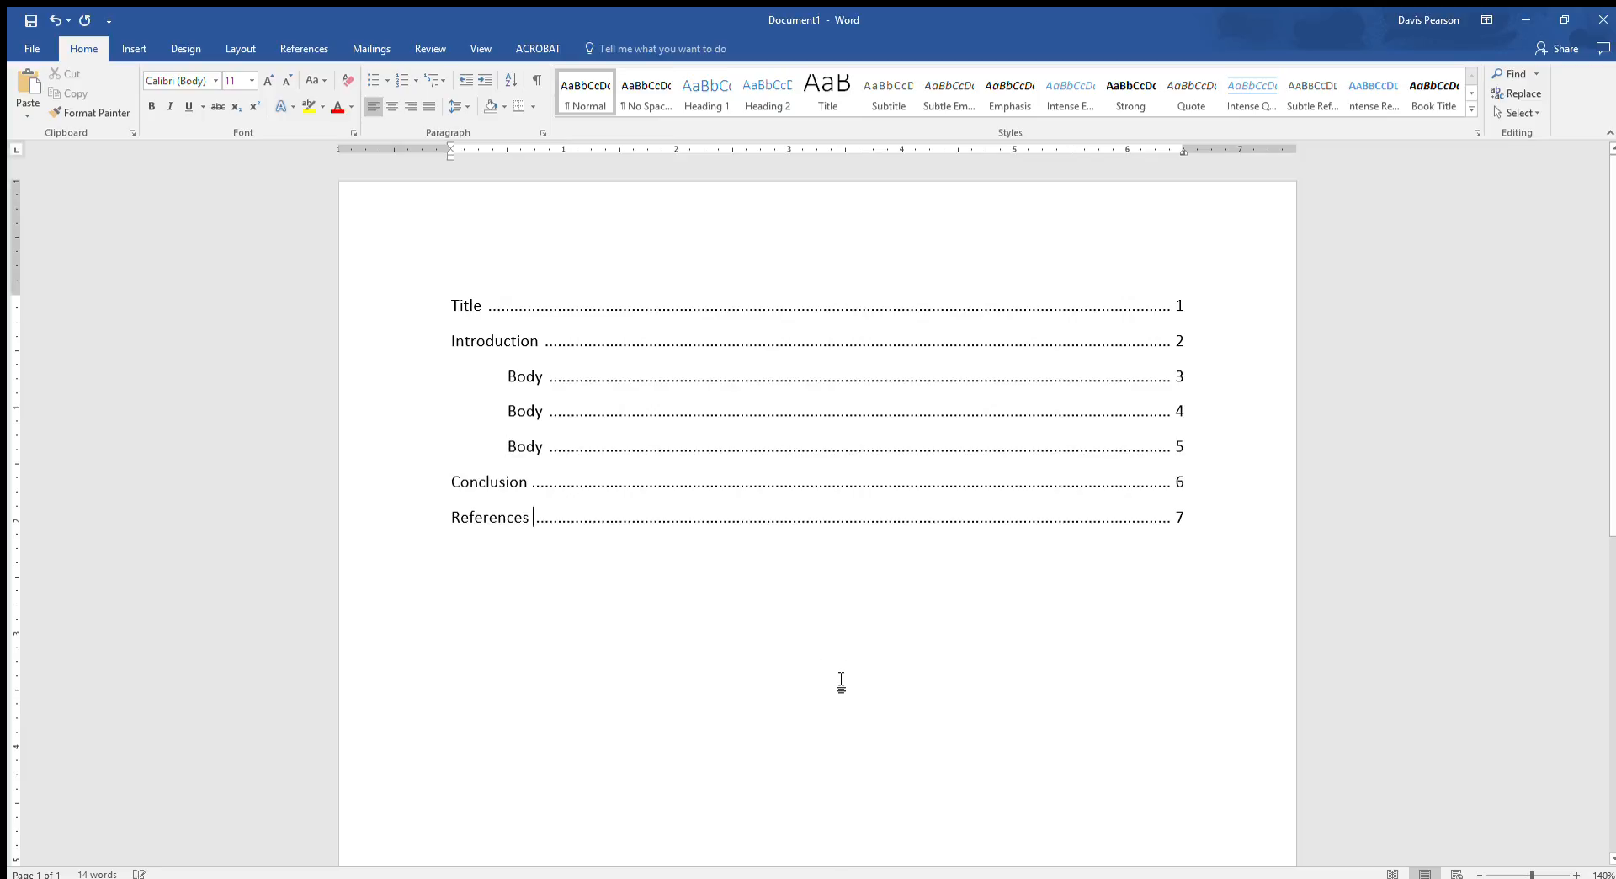
left_click(898, 377)
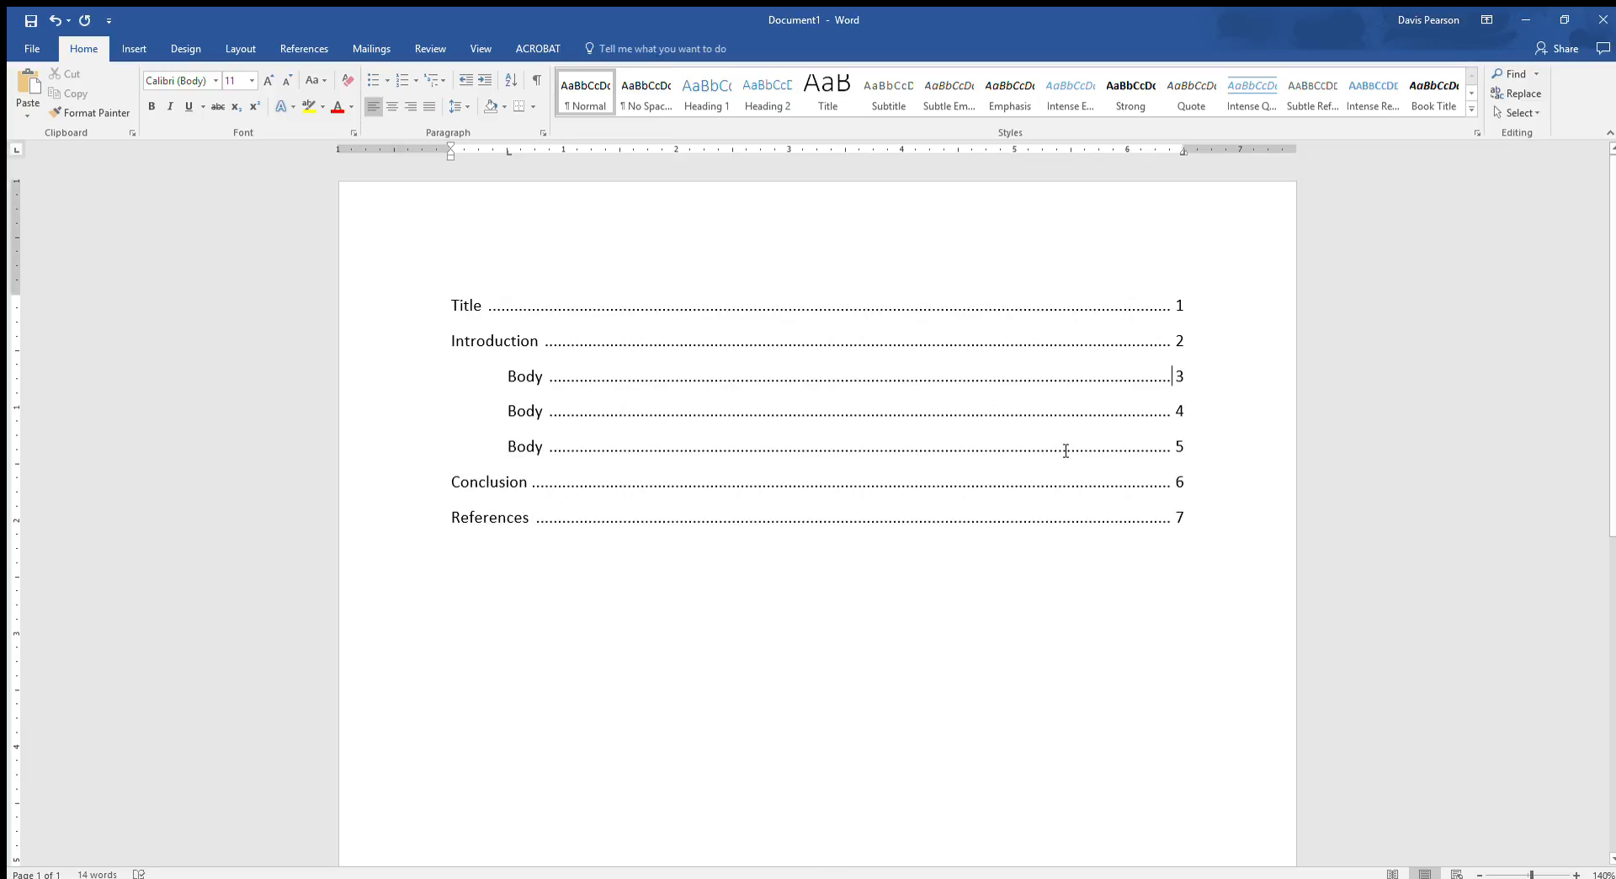